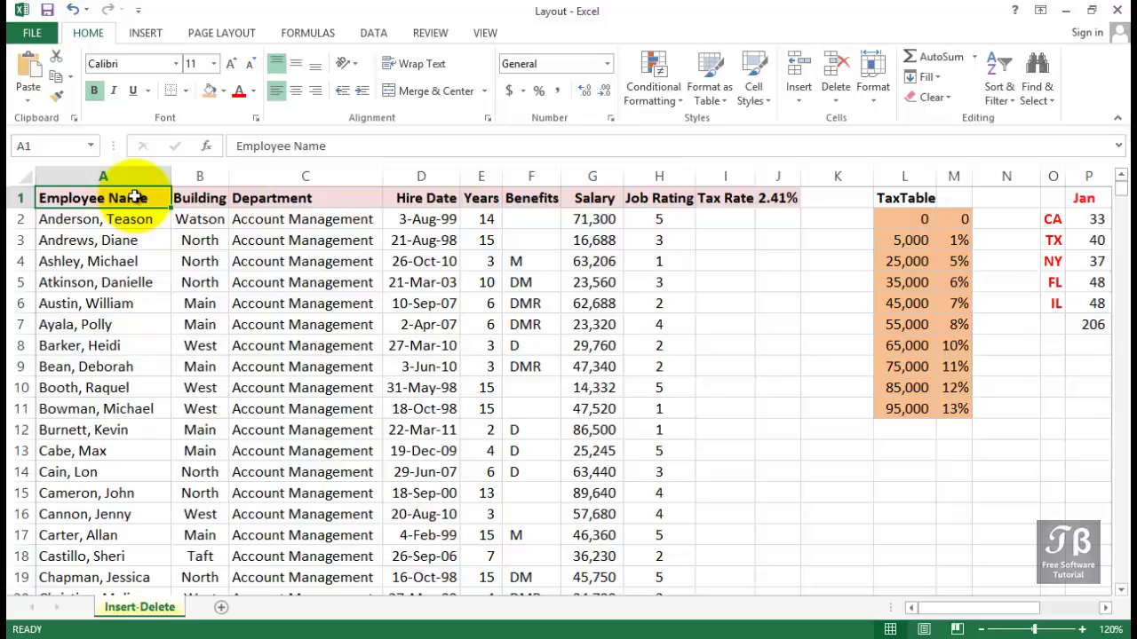
Insert a new sheet column between the Employee Name and Building columns.
{"action": "left_click", "coordinate": [209, 175]}
{"action": "left_click", "coordinate": [151, 176]}
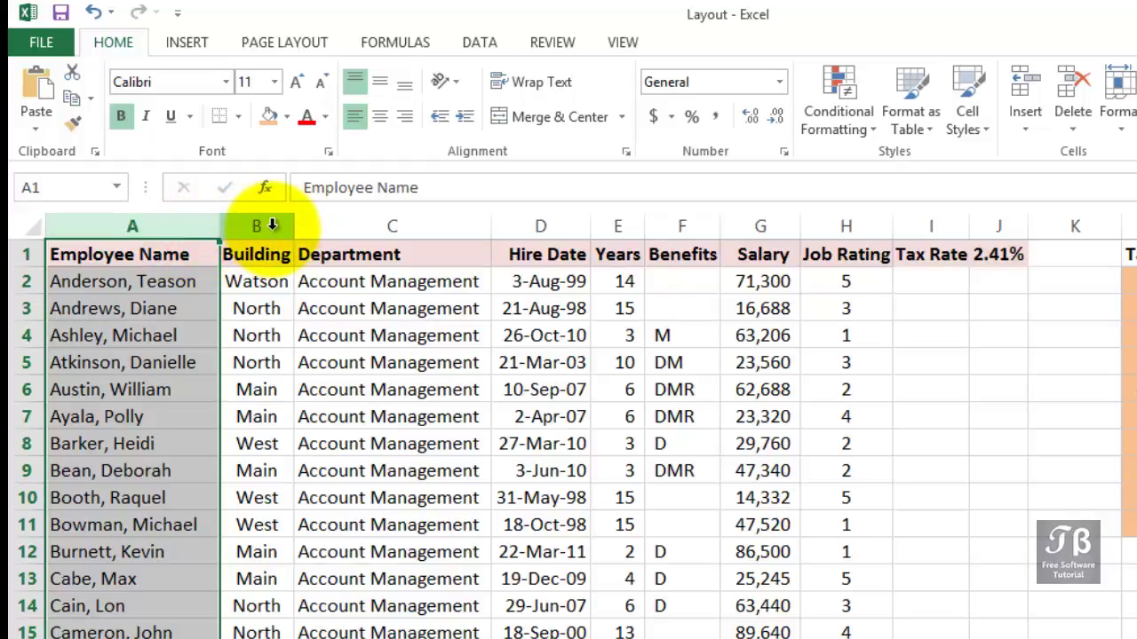
{"action": "left_click", "coordinate": [273, 225]}
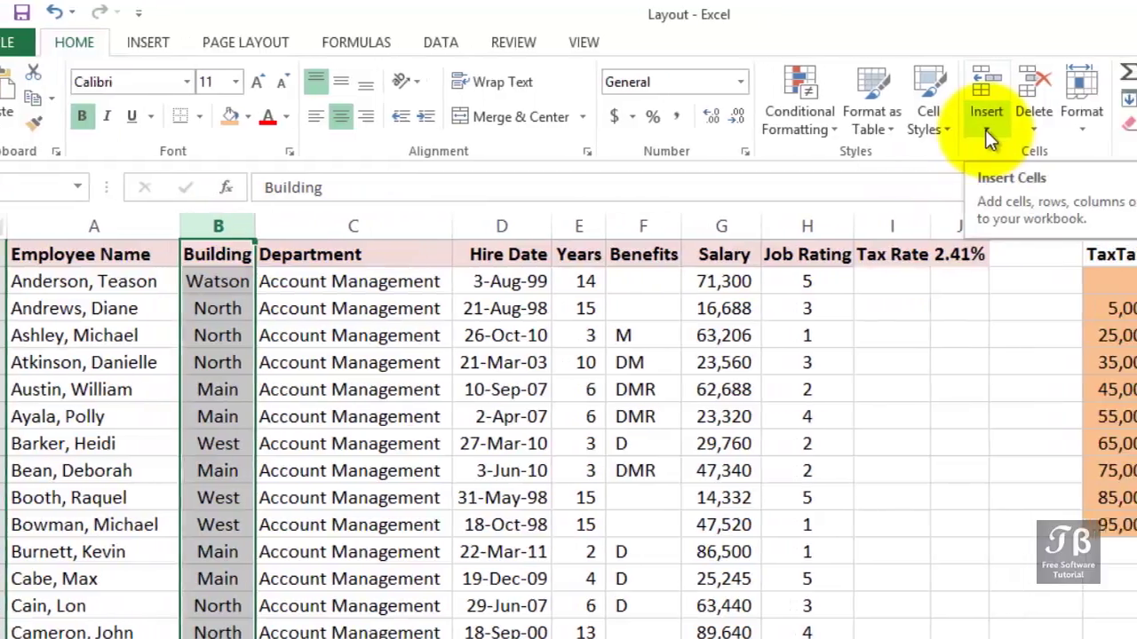
{"action": "left_click", "coordinate": [934, 129]}
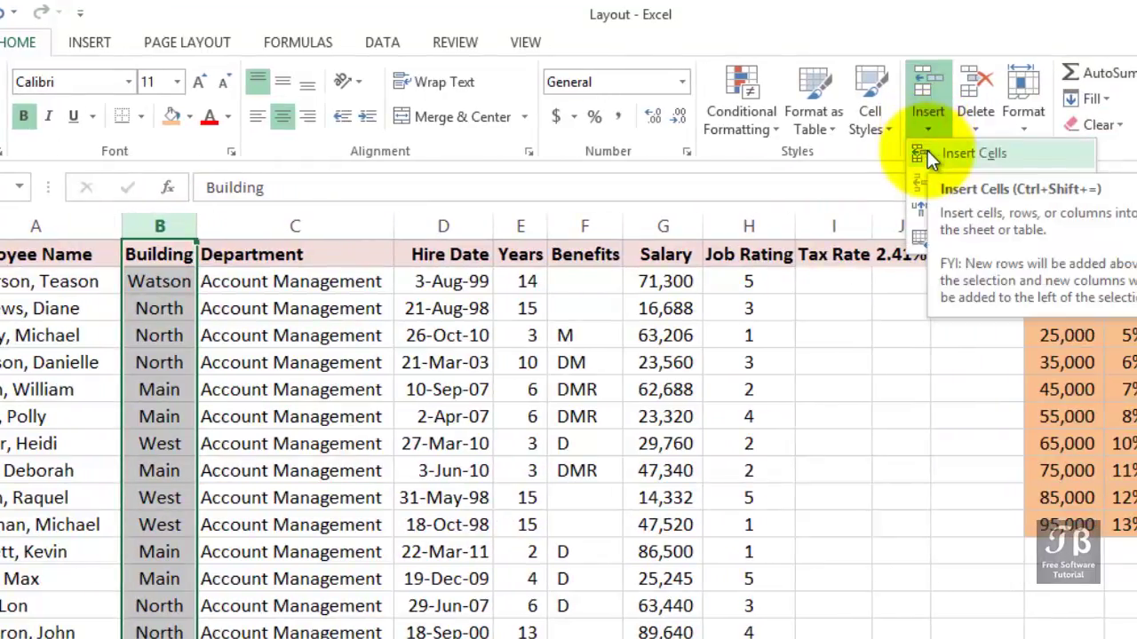
{"action": "left_click", "coordinate": [927, 205]}
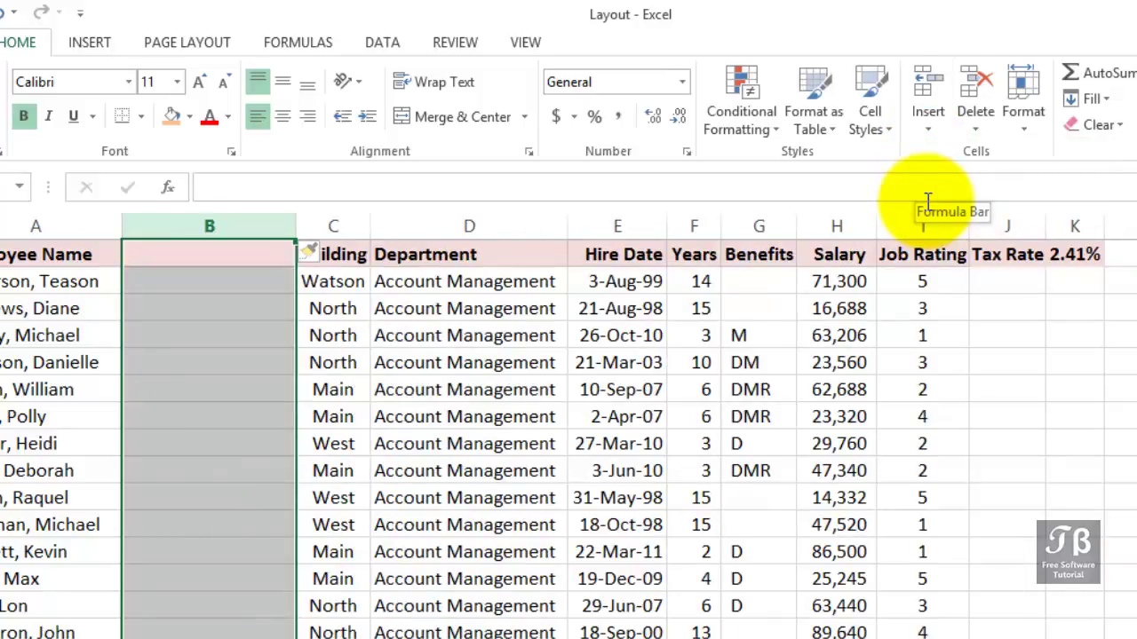
Enter the heading Emp-ID in cell B1 of the new column.
{"action": "left_click", "coordinate": [231, 250]}
{"action": "type", "text": "Emp"}
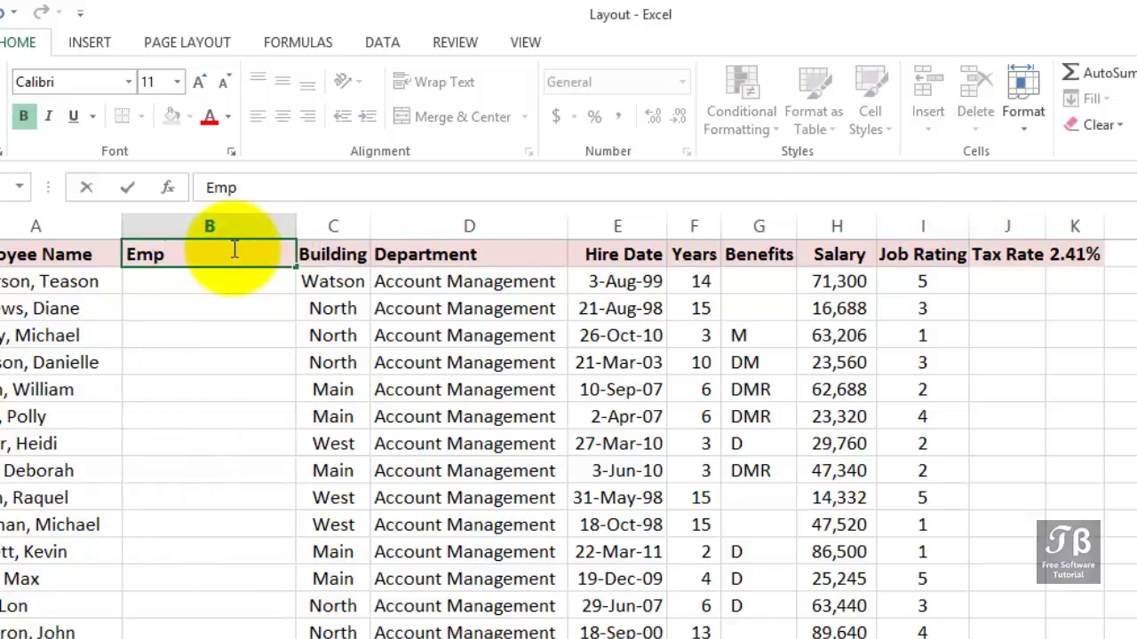
{"action": "type", "text": "-ID"}
{"action": "key", "text": "Return"}
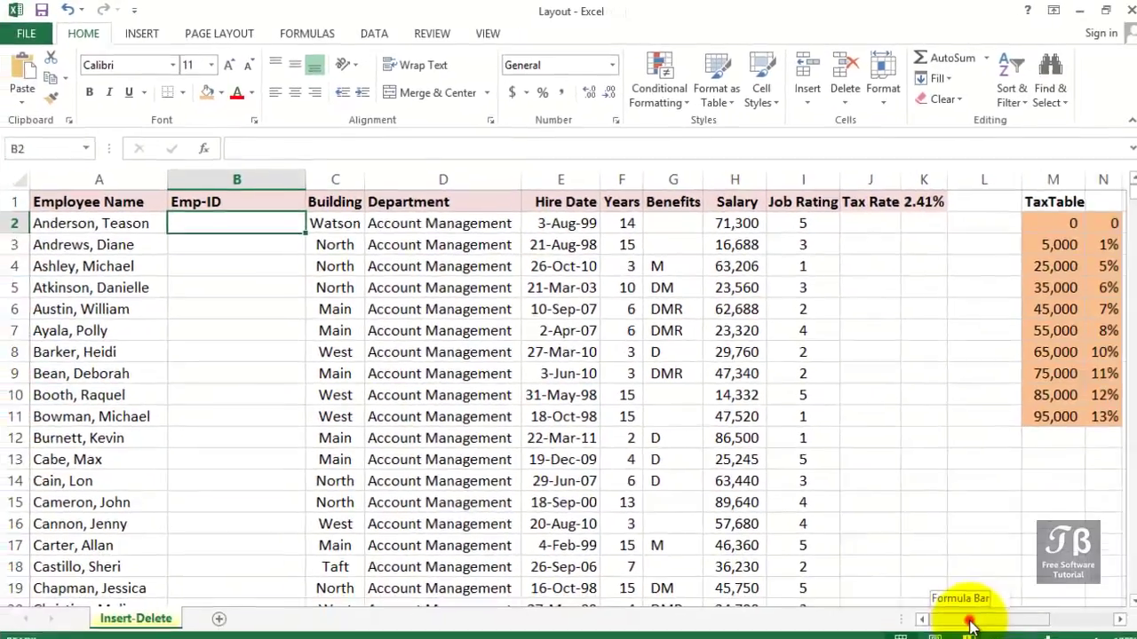
Delete the entire Benefits column G from the employee list.
{"action": "left_click_drag", "start_coordinate": [959, 611], "coordinate": [960, 614]}
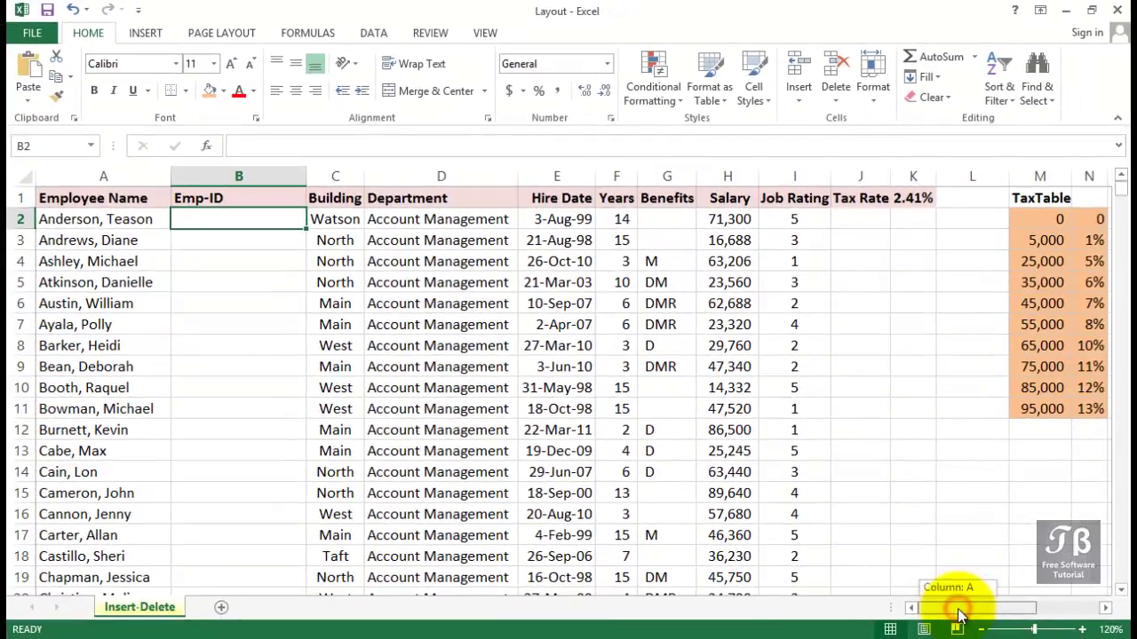
{"action": "left_click", "coordinate": [675, 175]}
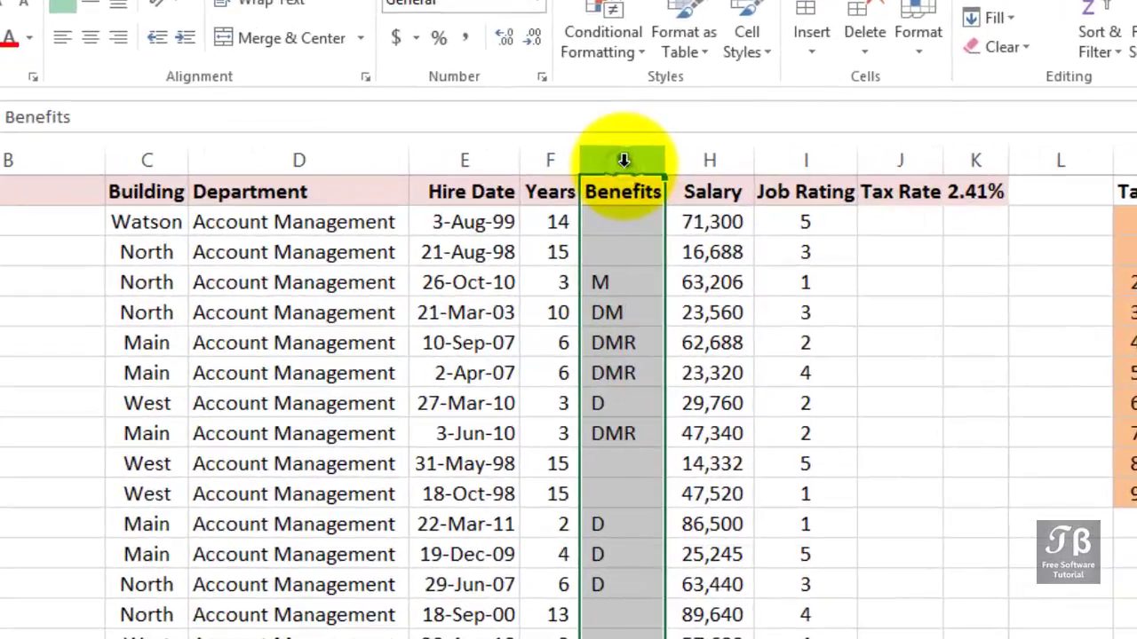
{"action": "right_click", "coordinate": [623, 160]}
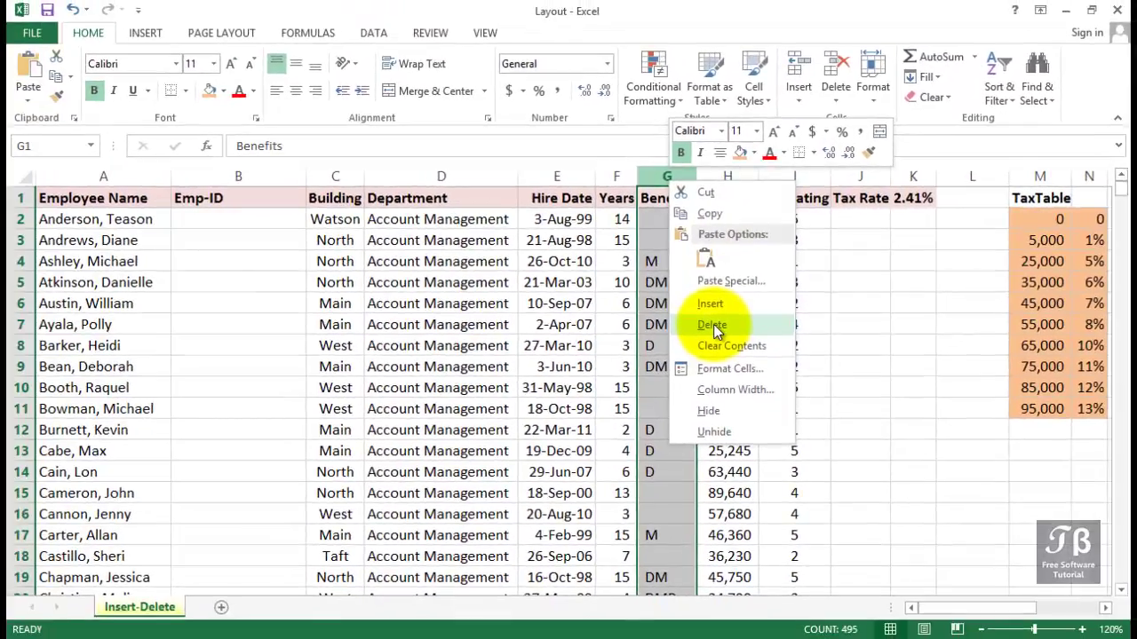
{"action": "left_click", "coordinate": [714, 326]}
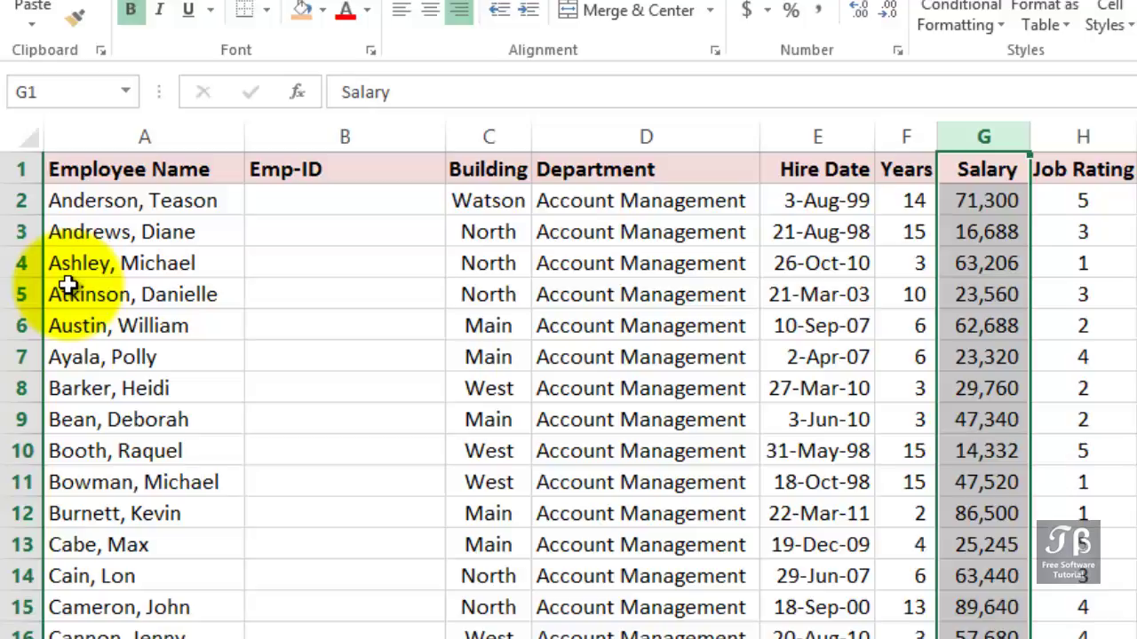
Insert an entire blank row above row 5 of the worksheet.
{"action": "left_click", "coordinate": [21, 294]}
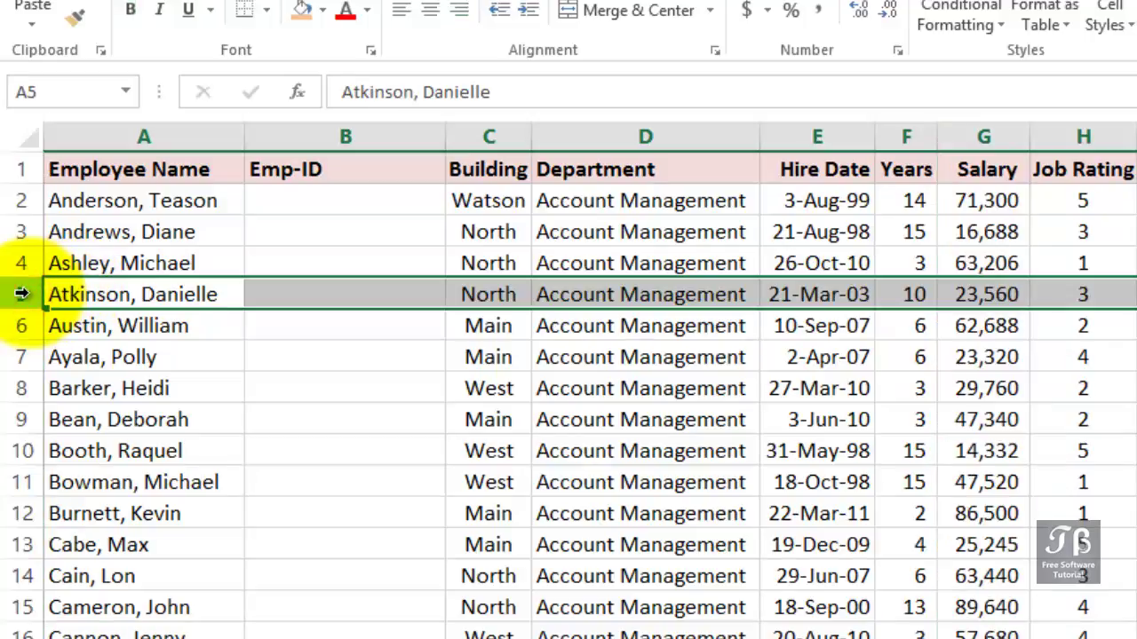
{"action": "right_click", "coordinate": [26, 294]}
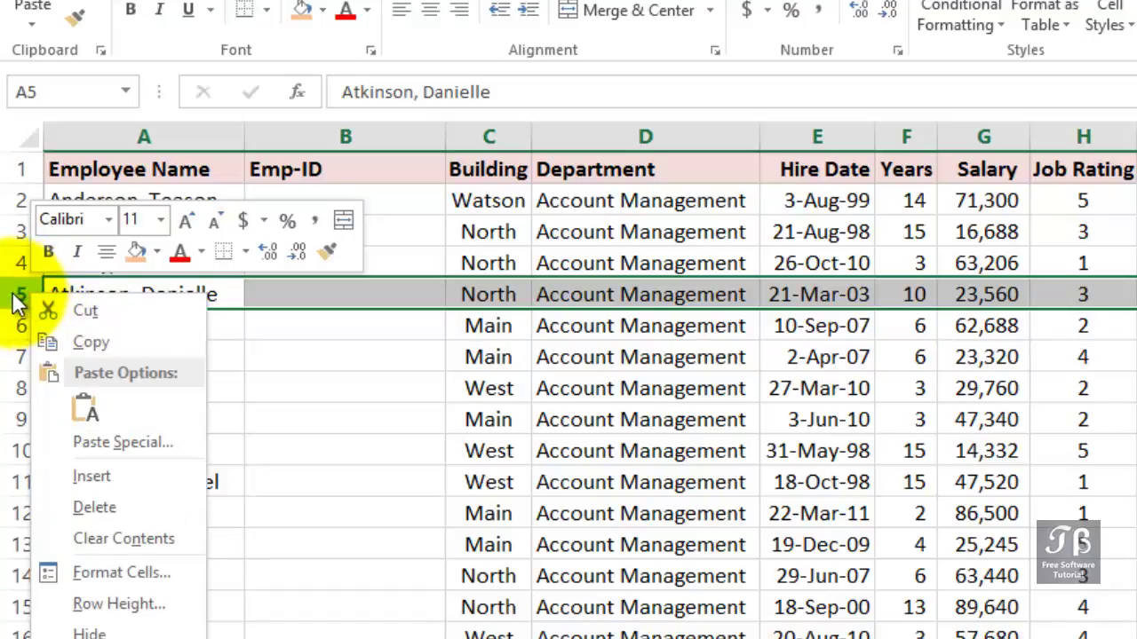
{"action": "right_click", "coordinate": [15, 299]}
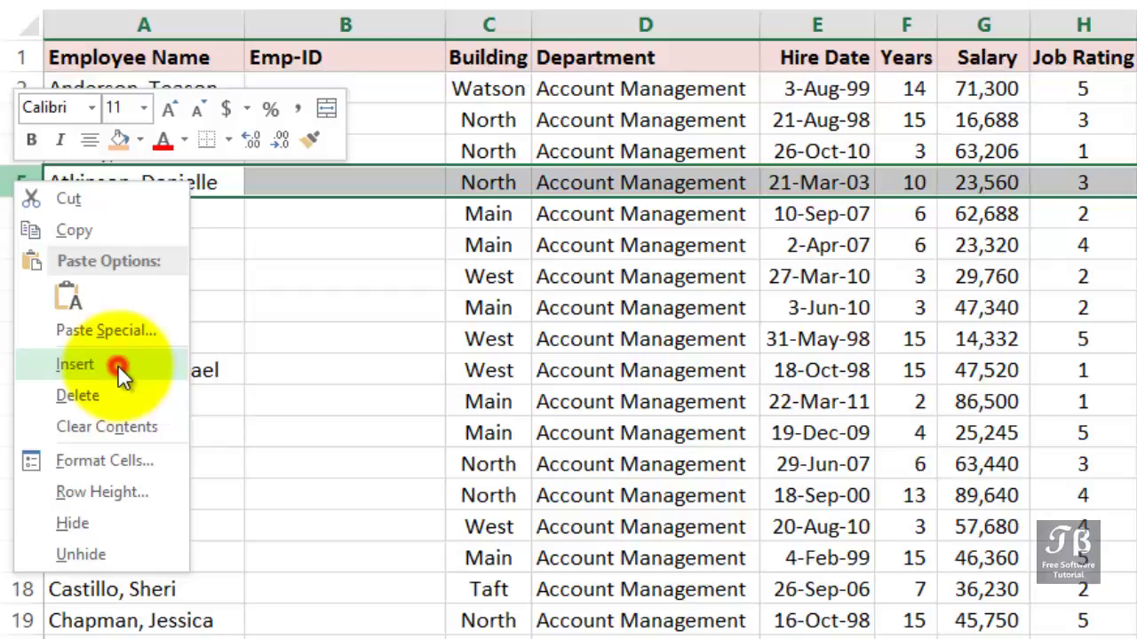
{"action": "left_click", "coordinate": [117, 365]}
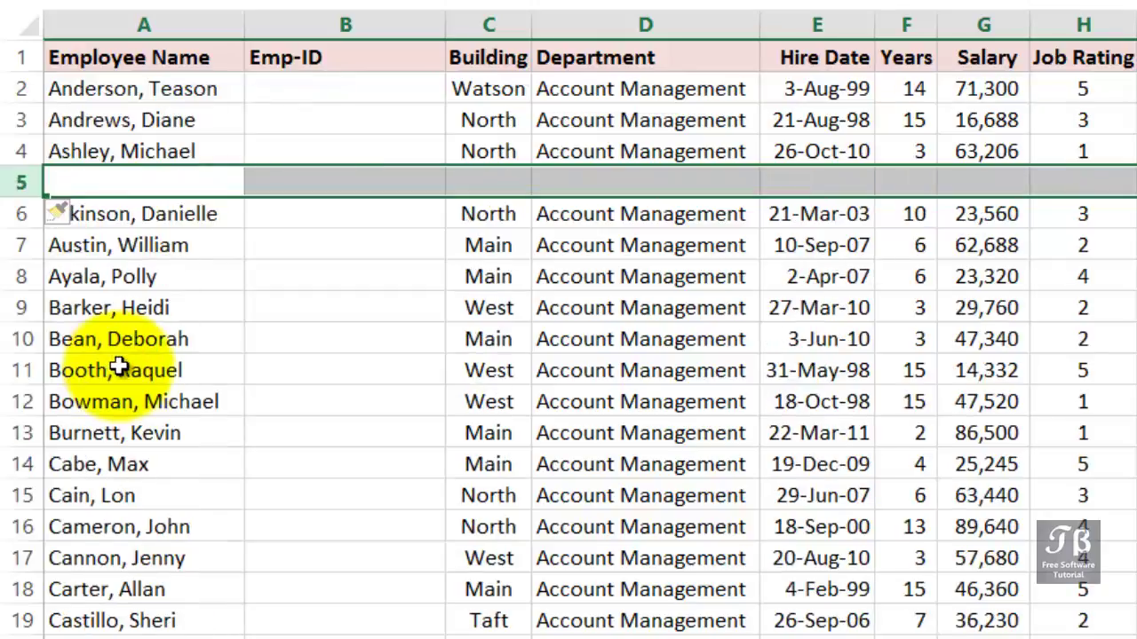
{"action": "left_click", "coordinate": [136, 191]}
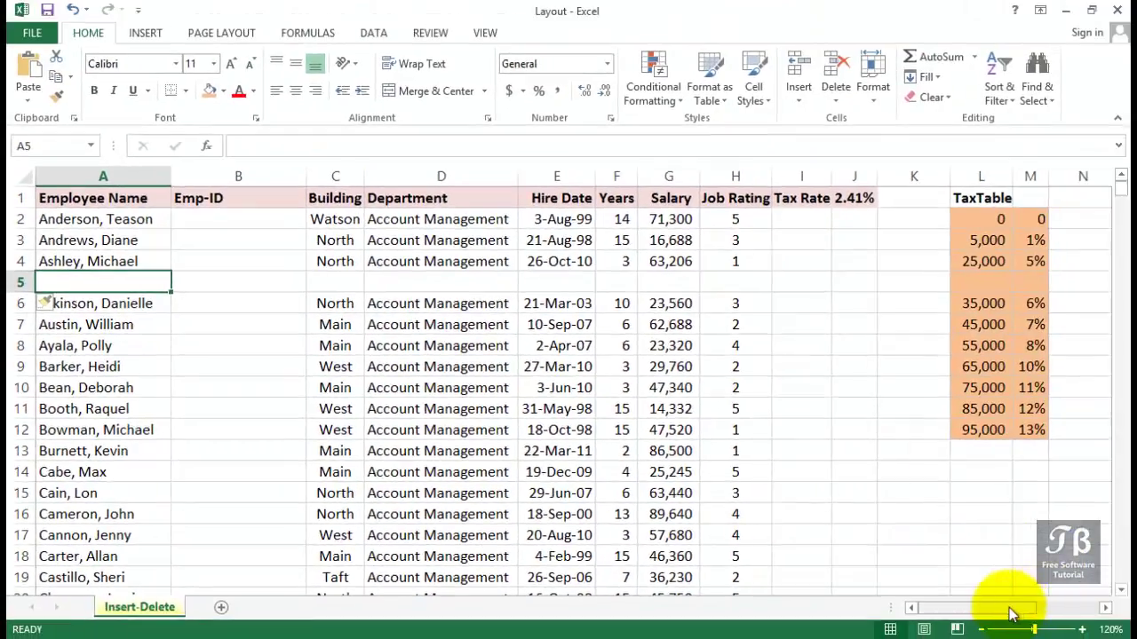
Examine how the inserted row 5 affects the tax table and monthly tables in columns L through AC.
{"action": "left_click", "coordinate": [1106, 608]}
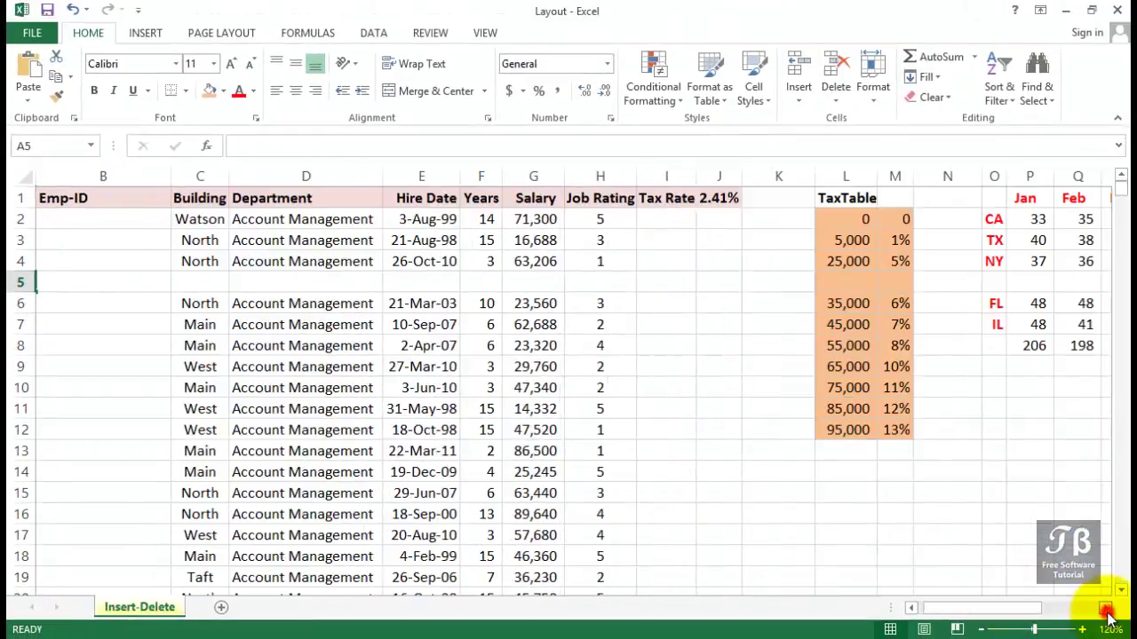
{"action": "left_click", "coordinate": [1106, 609]}
{"action": "left_click", "coordinate": [1106, 609]}
{"action": "left_click", "coordinate": [1106, 608]}
{"action": "left_click", "coordinate": [1105, 608]}
{"action": "left_click", "coordinate": [1105, 609]}
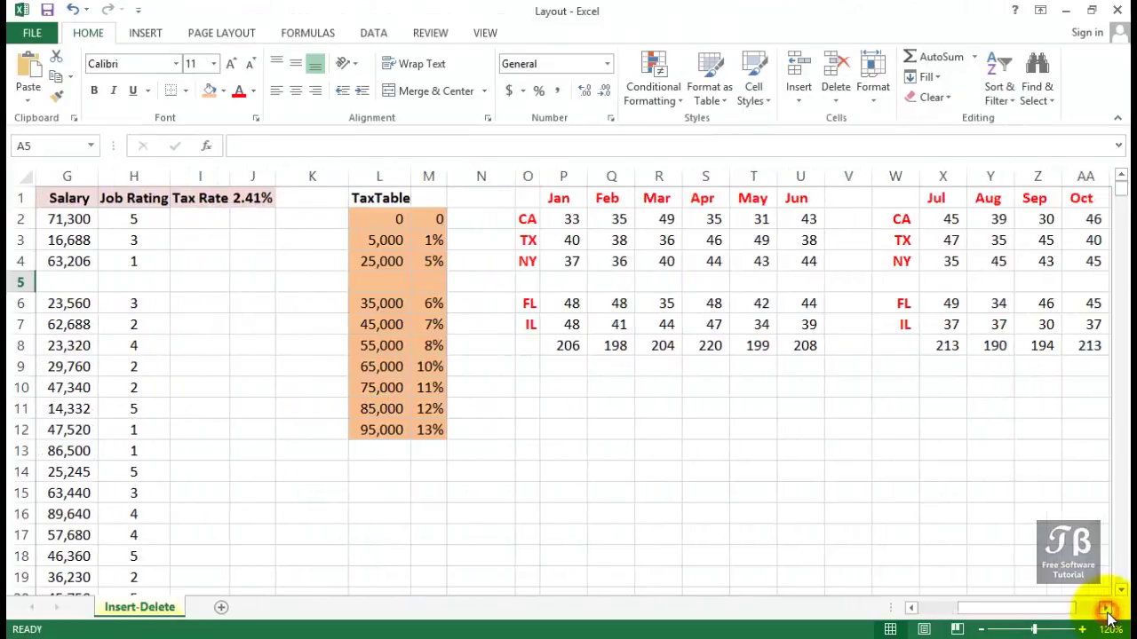
{"action": "left_click", "coordinate": [1106, 609]}
{"action": "left_click_drag", "start_coordinate": [305, 282], "coordinate": [911, 284]}
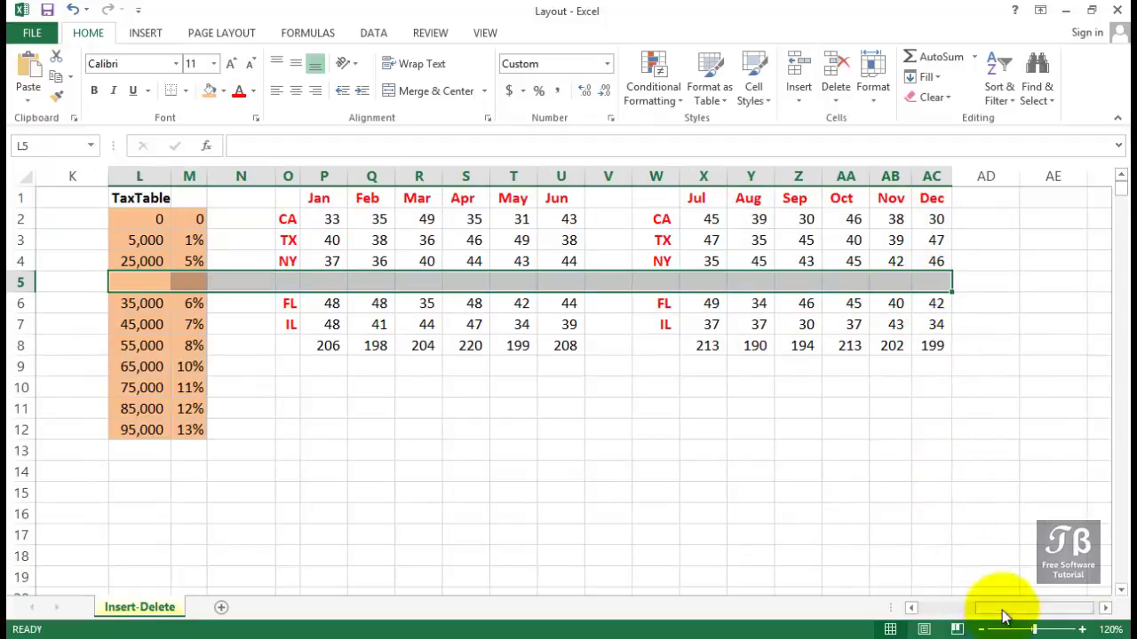
Undo the insertion of the entire row 5.
{"action": "key", "text": "ctrl+z"}
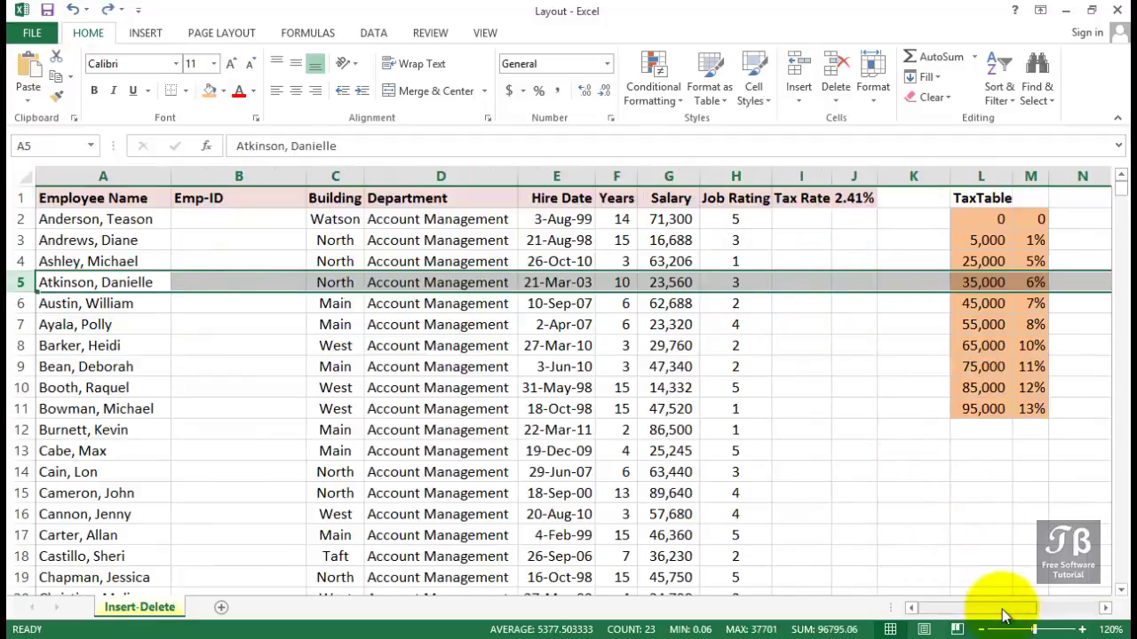
{"action": "left_click_drag", "start_coordinate": [1001, 613], "coordinate": [963, 612]}
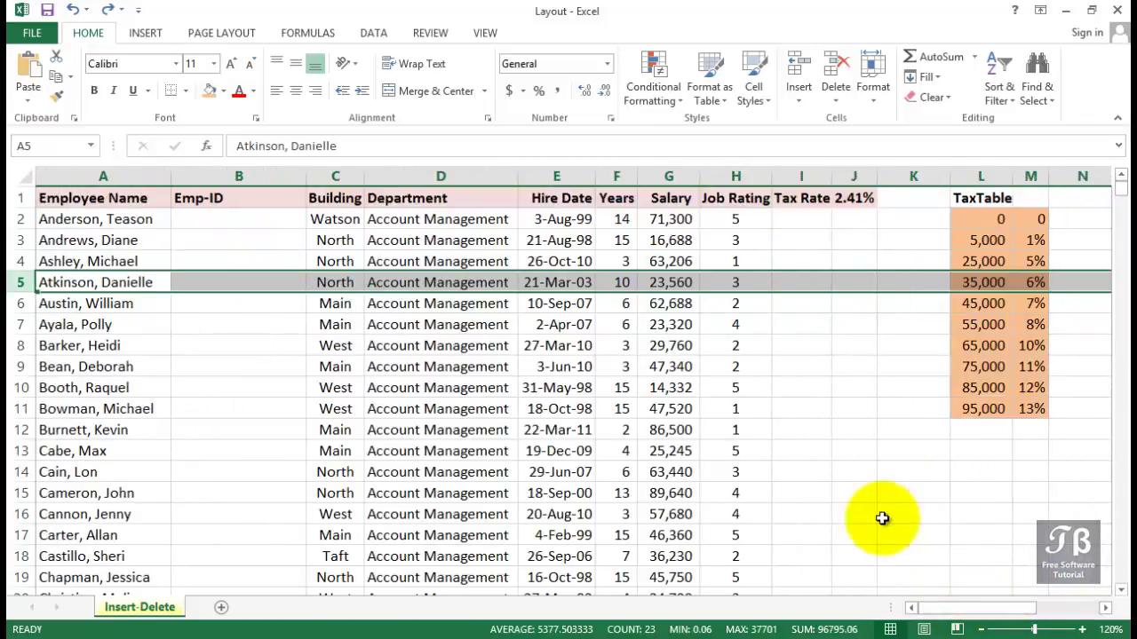
Insert blank cells at A5:J5 within the employee list only, shifting the existing cells down.
{"action": "left_click", "coordinate": [115, 285]}
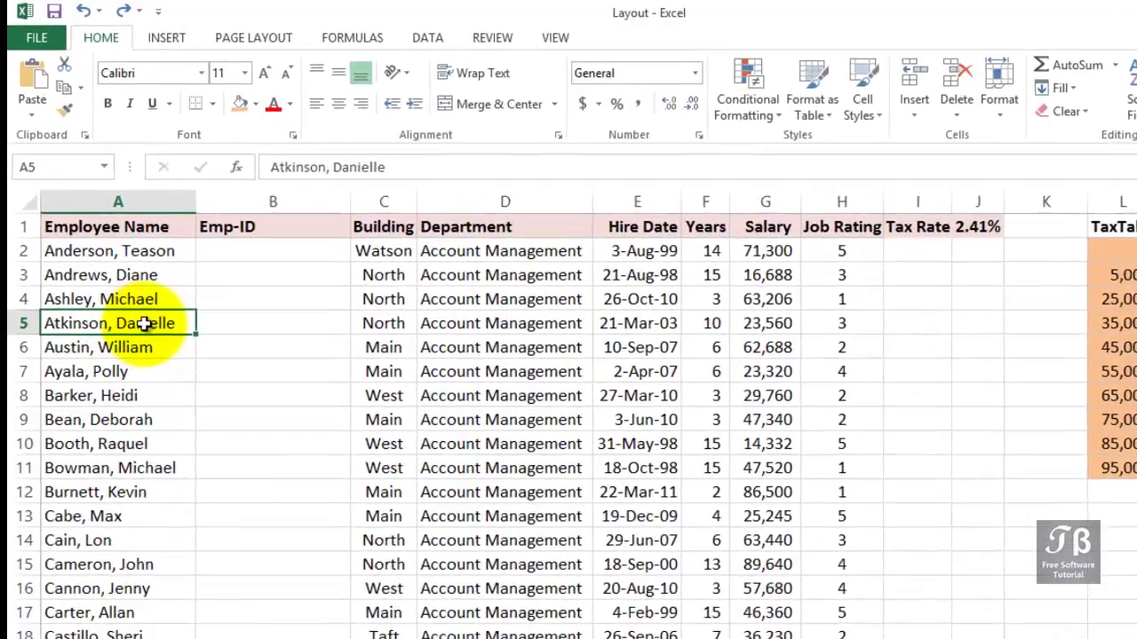
{"action": "left_click_drag", "start_coordinate": [116, 283], "coordinate": [617, 283]}
{"action": "left_click_drag", "start_coordinate": [764, 352], "coordinate": [1062, 352]}
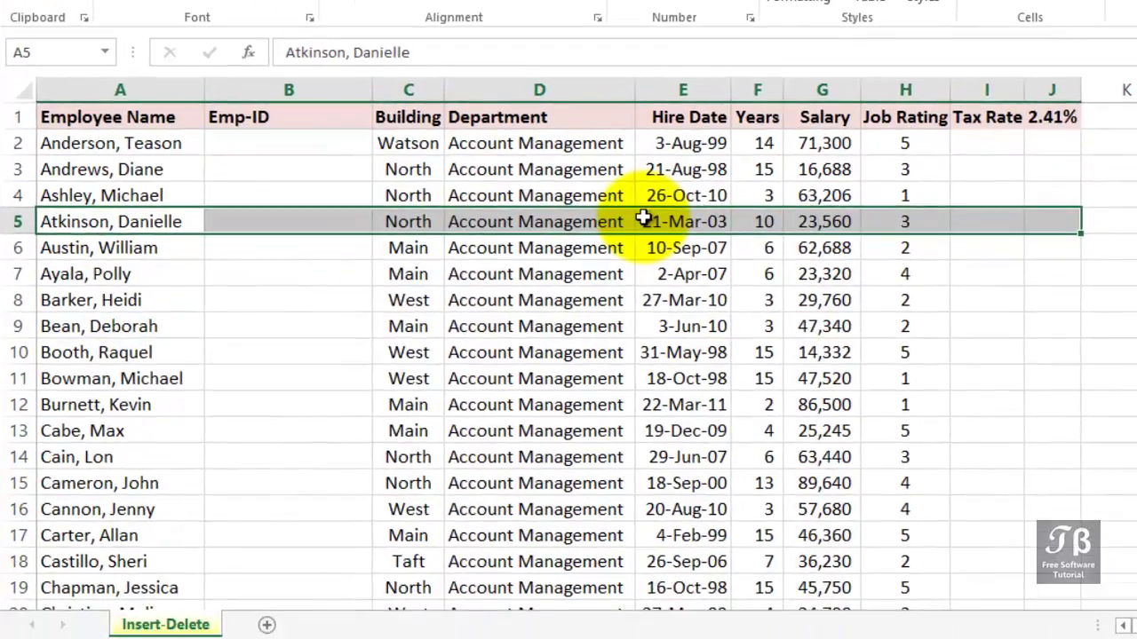
{"action": "right_click", "coordinate": [653, 350]}
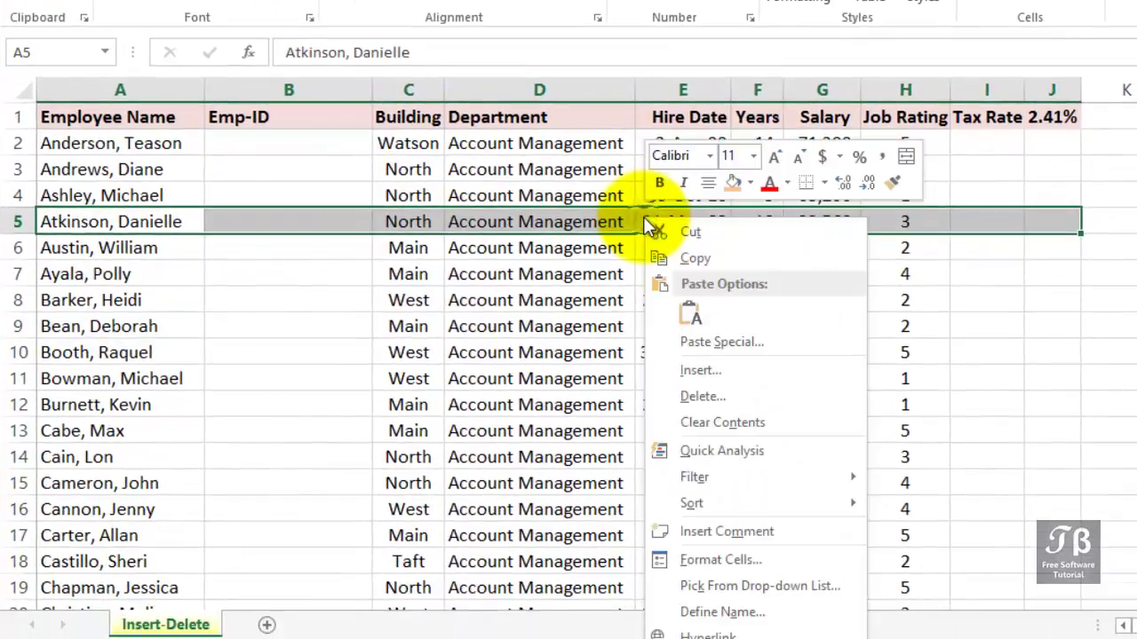
{"action": "left_click", "coordinate": [689, 369]}
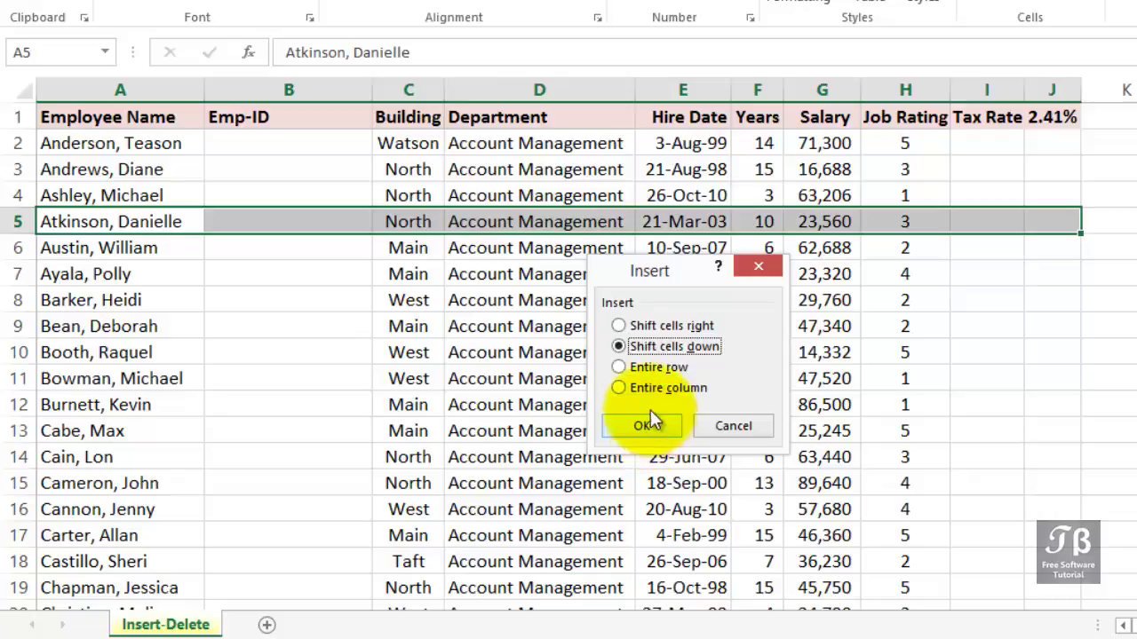
{"action": "left_click_drag", "start_coordinate": [666, 269], "coordinate": [641, 344]}
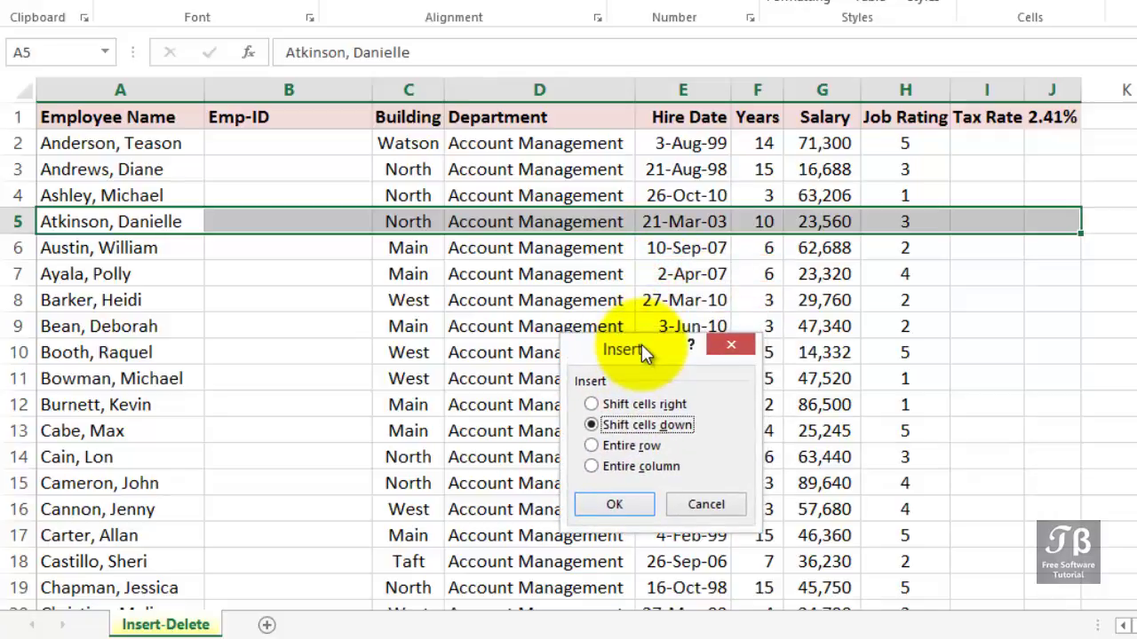
{"action": "left_click", "coordinate": [623, 505]}
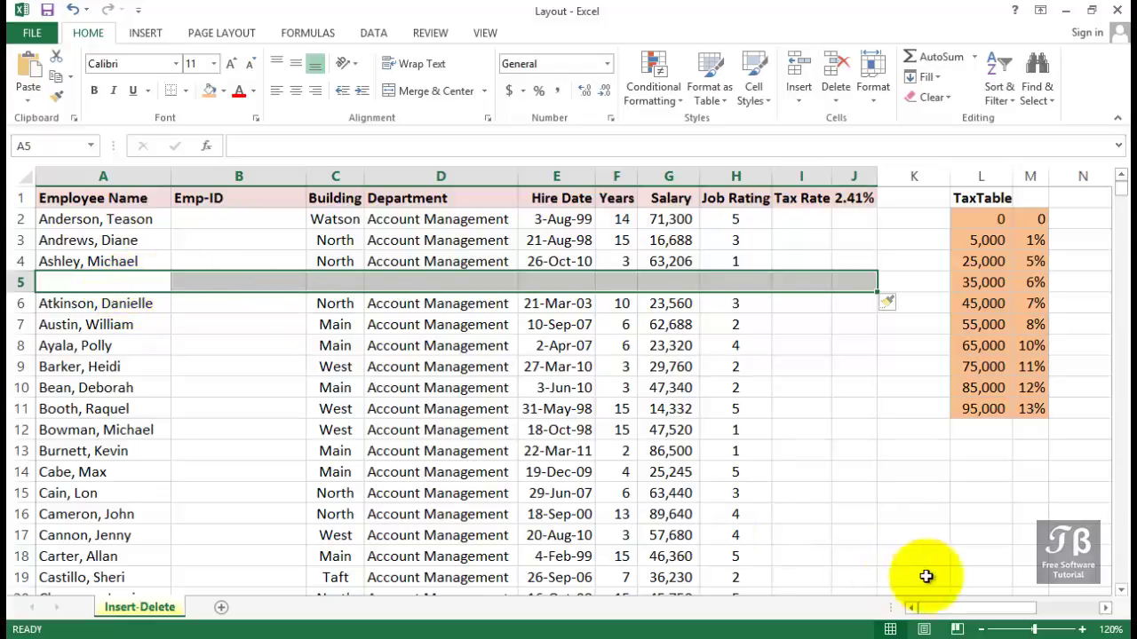
Check the tax table and monthly tables beside the employee list, and inspect the January total's formula in P7.
{"action": "left_click_drag", "start_coordinate": [971, 610], "coordinate": [1017, 616]}
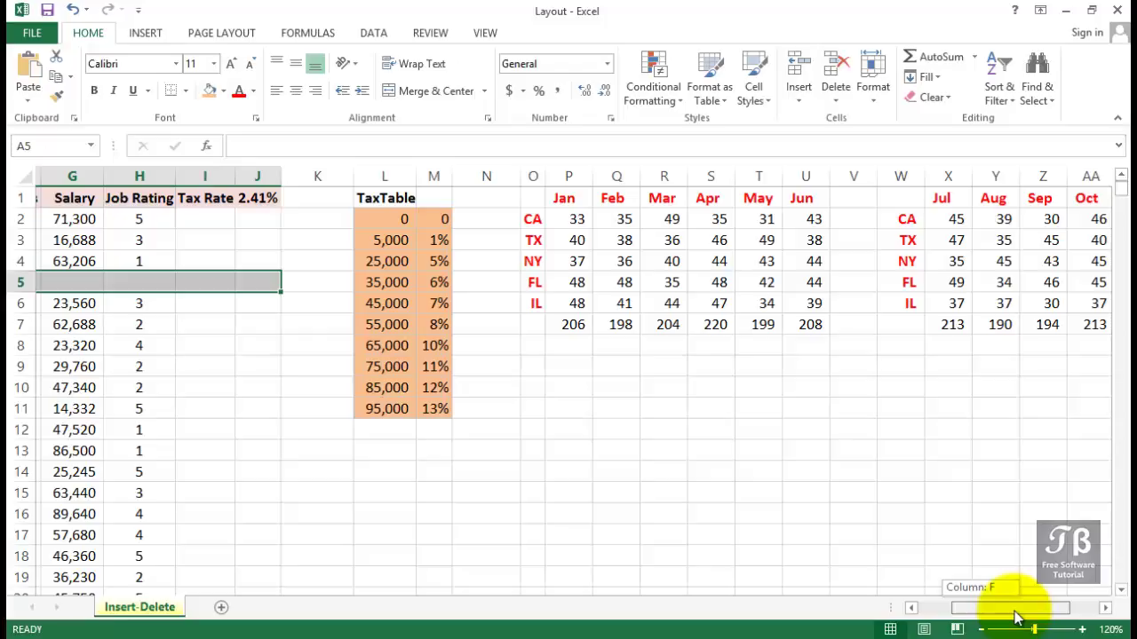
{"action": "left_click_drag", "start_coordinate": [1017, 617], "coordinate": [1026, 616]}
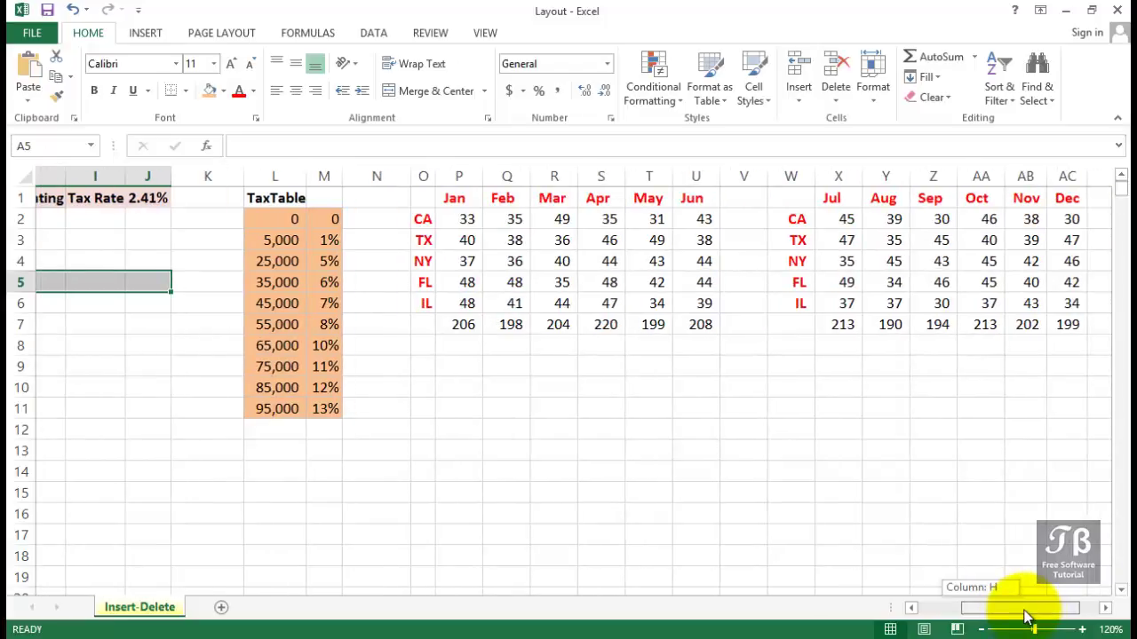
{"action": "left_click_drag", "start_coordinate": [1026, 617], "coordinate": [1030, 617]}
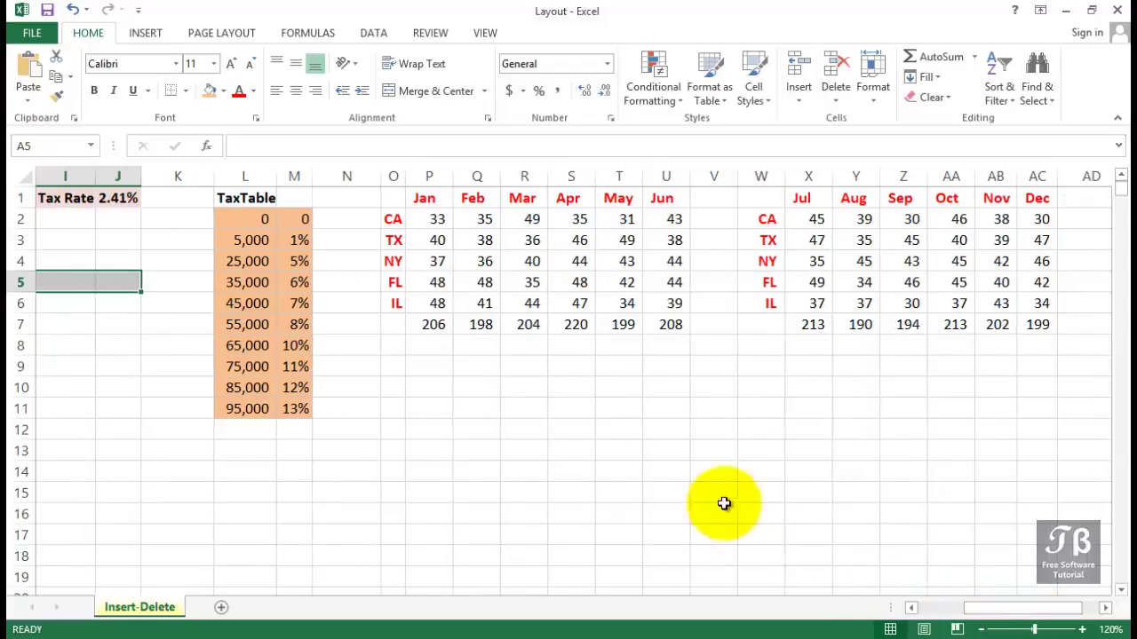
{"action": "left_click", "coordinate": [425, 323]}
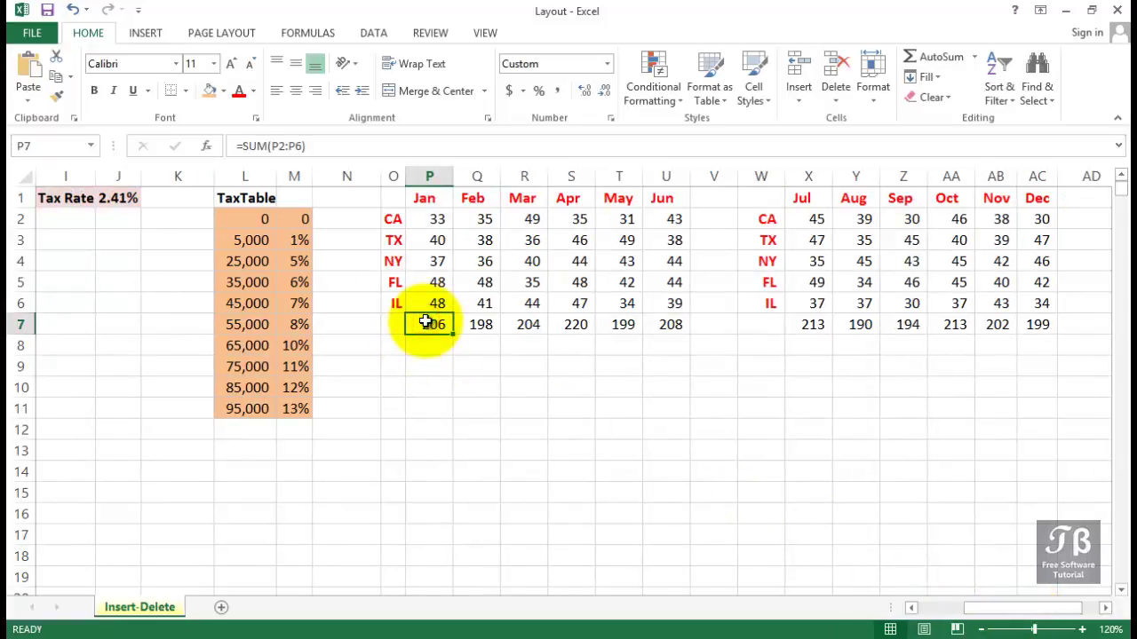
{"action": "double_click", "coordinate": [426, 323]}
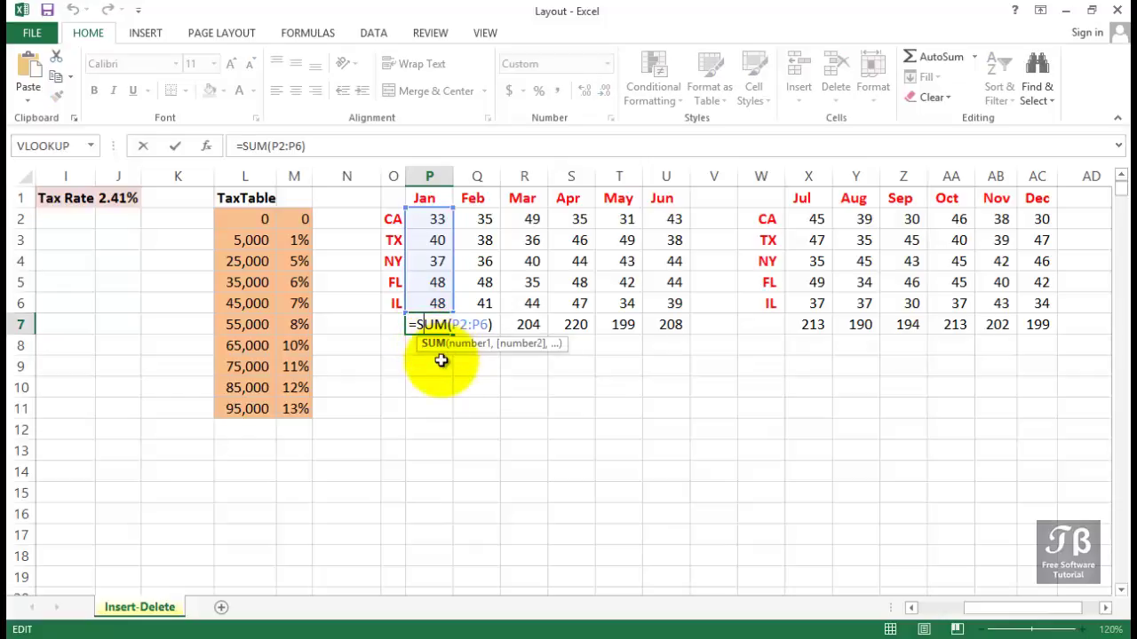
{"action": "key", "text": "Return"}
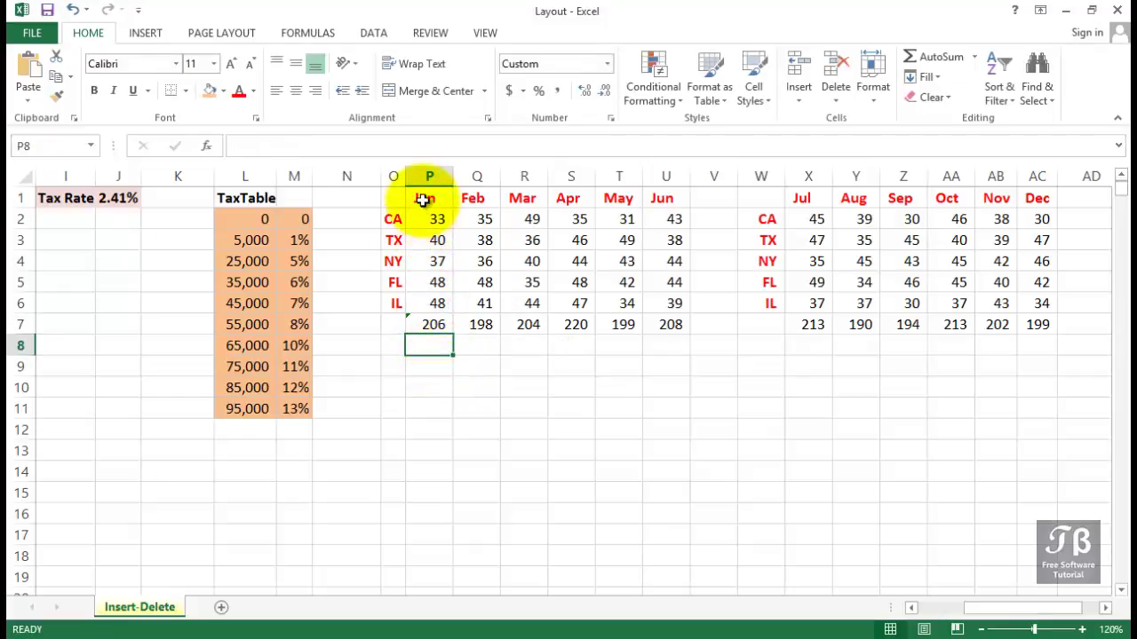
Insert blank cells at O1:AC1 above the two monthly tables, shifting the existing cells down.
{"action": "left_click", "coordinate": [422, 198]}
{"action": "left_click_drag", "start_coordinate": [556, 198], "coordinate": [1018, 190]}
{"action": "left_click_drag", "start_coordinate": [393, 197], "coordinate": [1022, 185]}
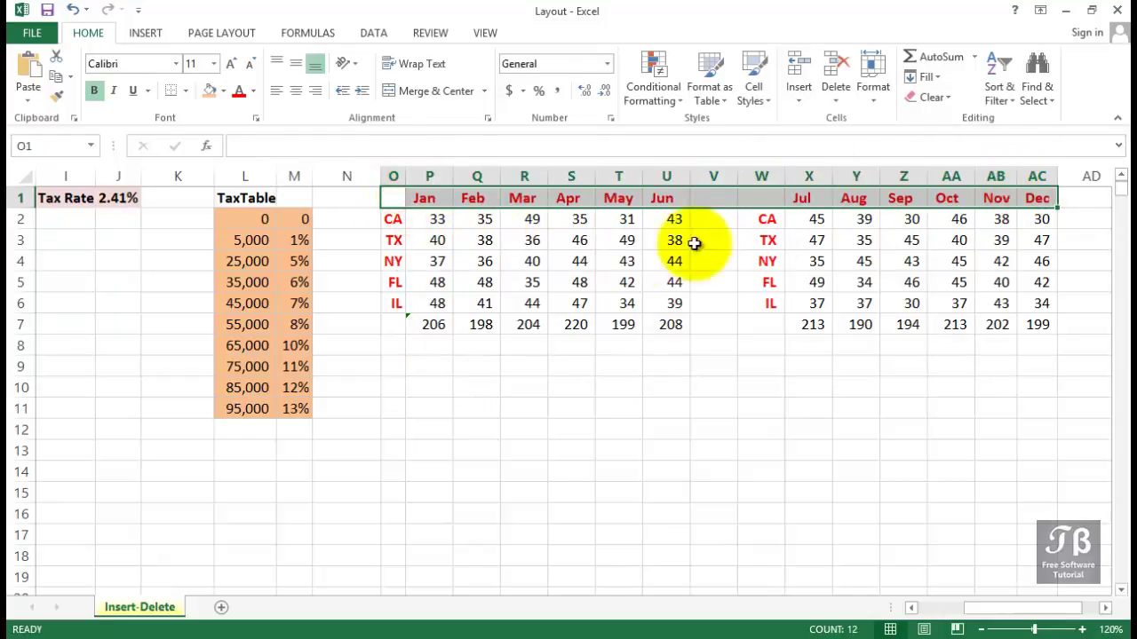
{"action": "right_click", "coordinate": [424, 206]}
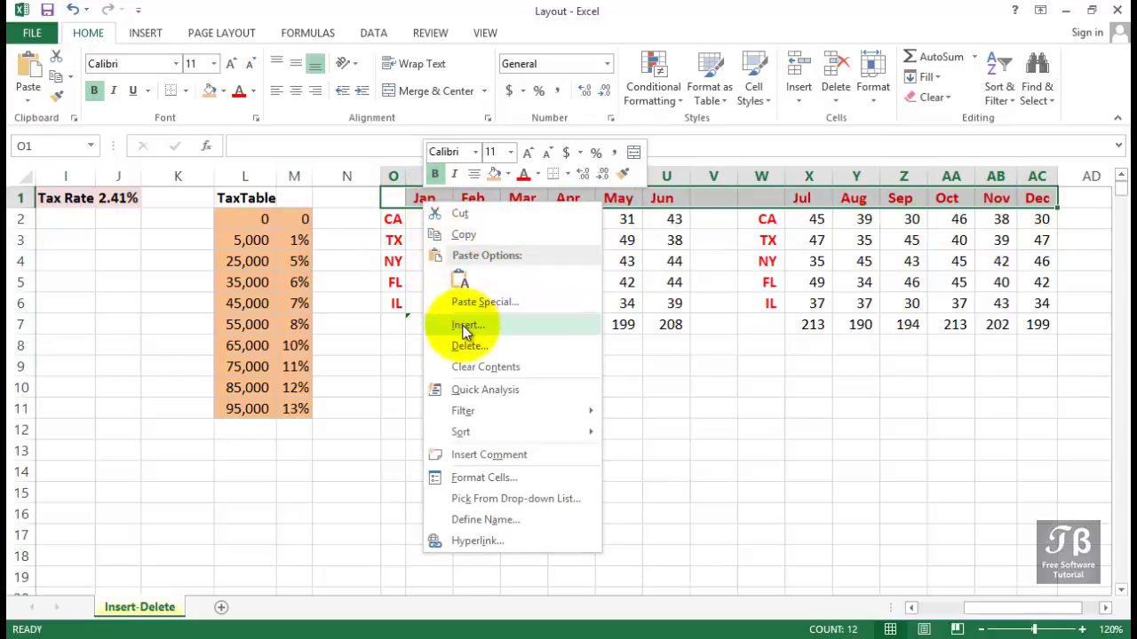
{"action": "key", "text": "Escape"}
{"action": "left_click", "coordinate": [798, 96]}
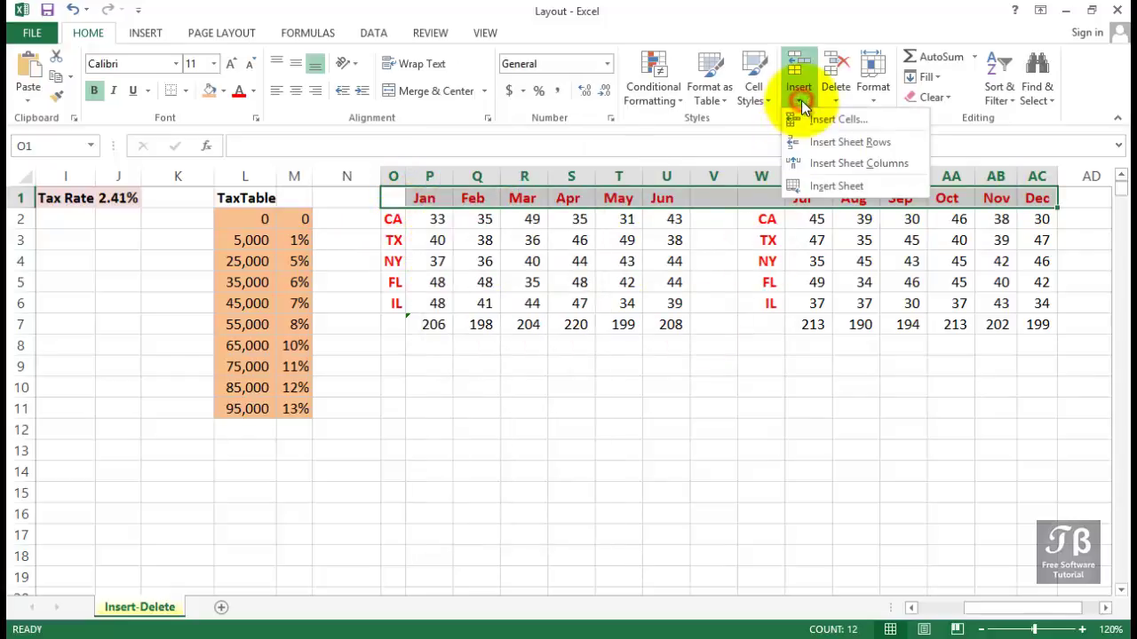
{"action": "left_click", "coordinate": [810, 120]}
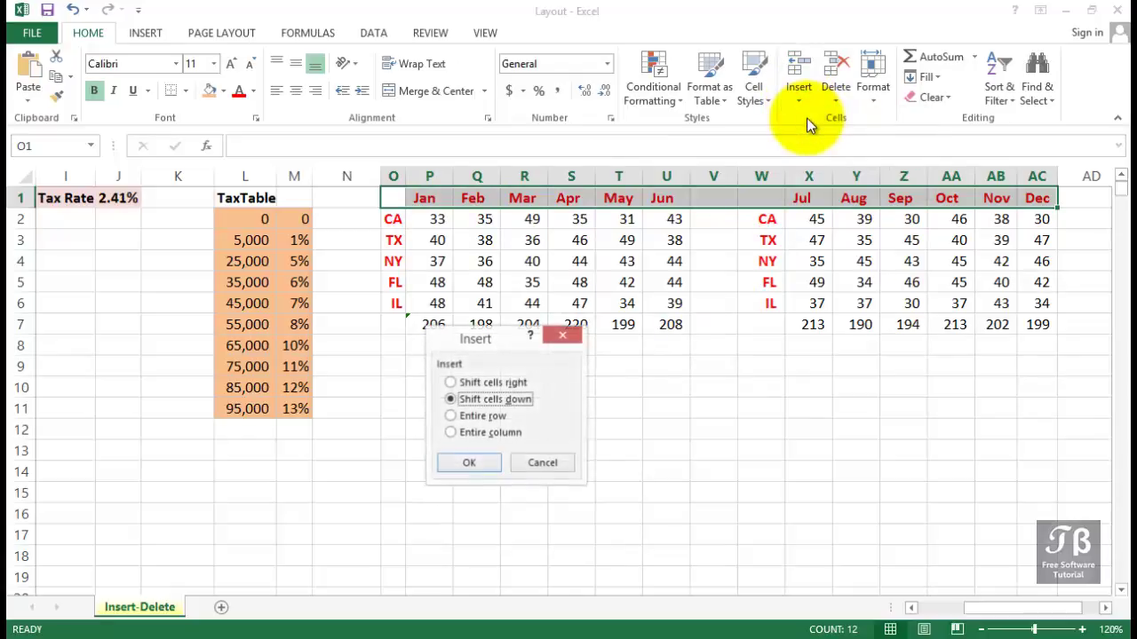
{"action": "left_click", "coordinate": [465, 463]}
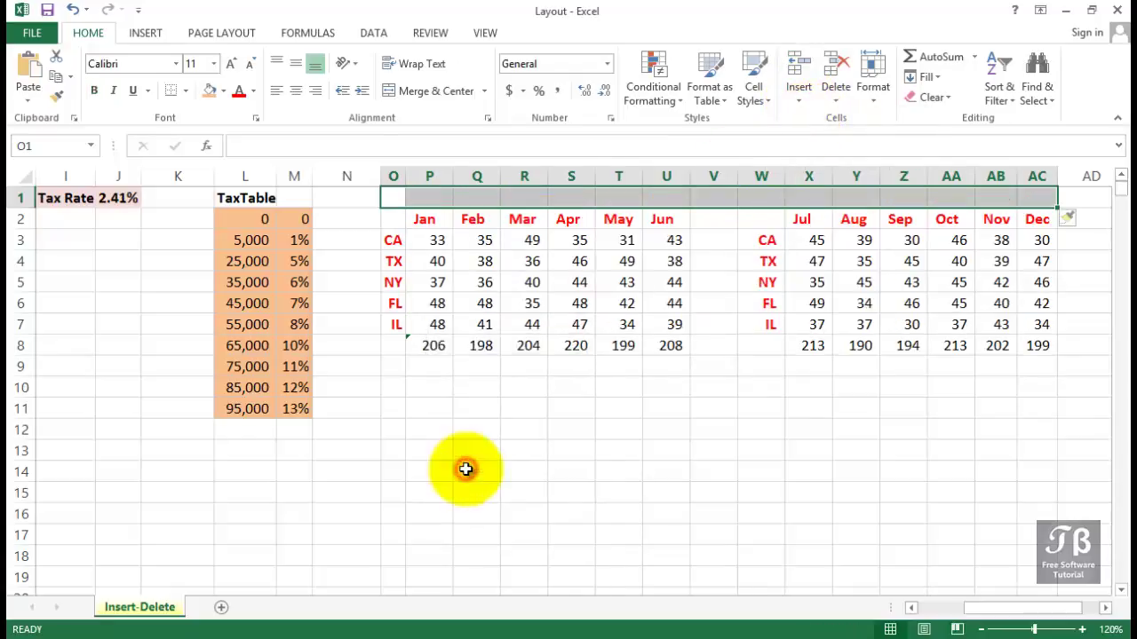
Inspect the cell range used by the January total's SUM formula in P8, keeping the formula as it is.
{"action": "left_click", "coordinate": [432, 345]}
{"action": "double_click", "coordinate": [432, 346]}
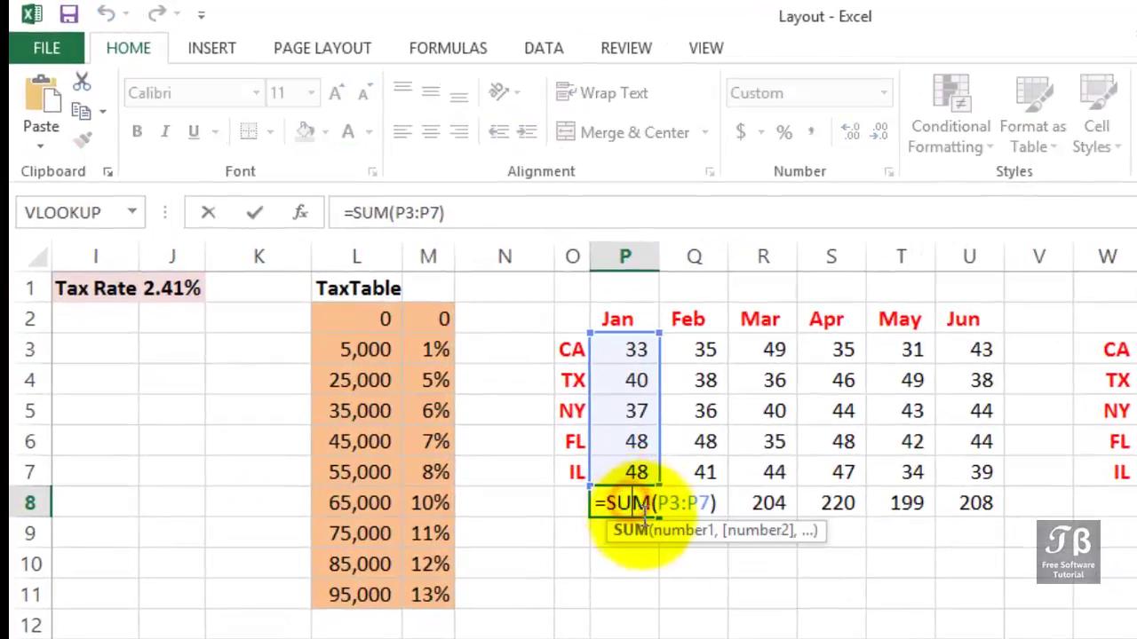
{"action": "left_click_drag", "start_coordinate": [664, 504], "coordinate": [714, 503]}
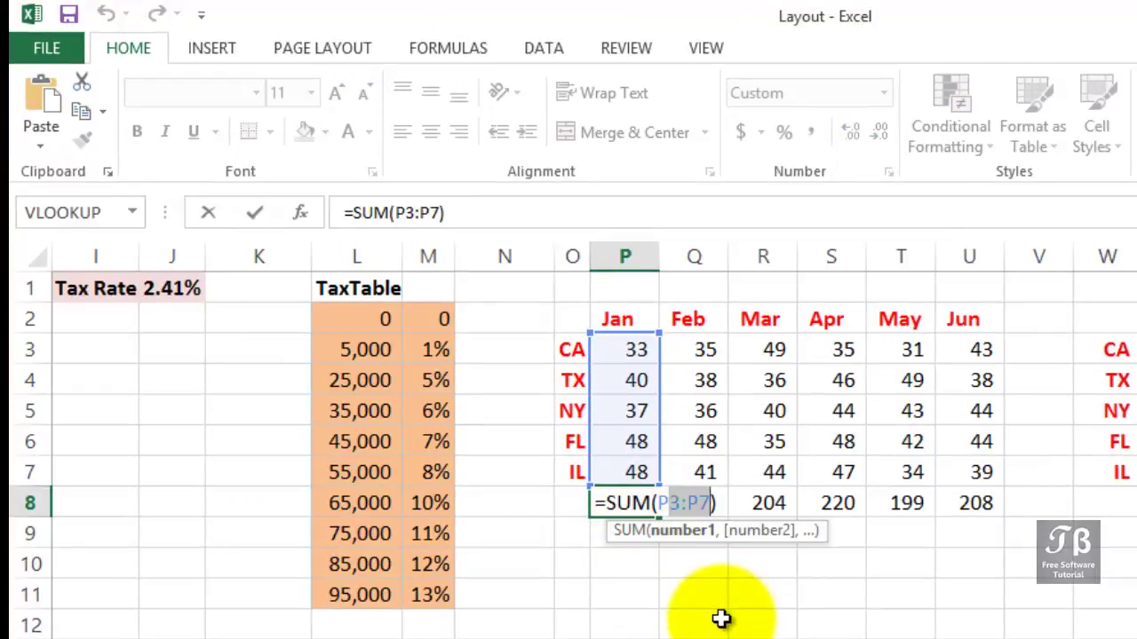
{"action": "key", "text": "ctrl+Return"}
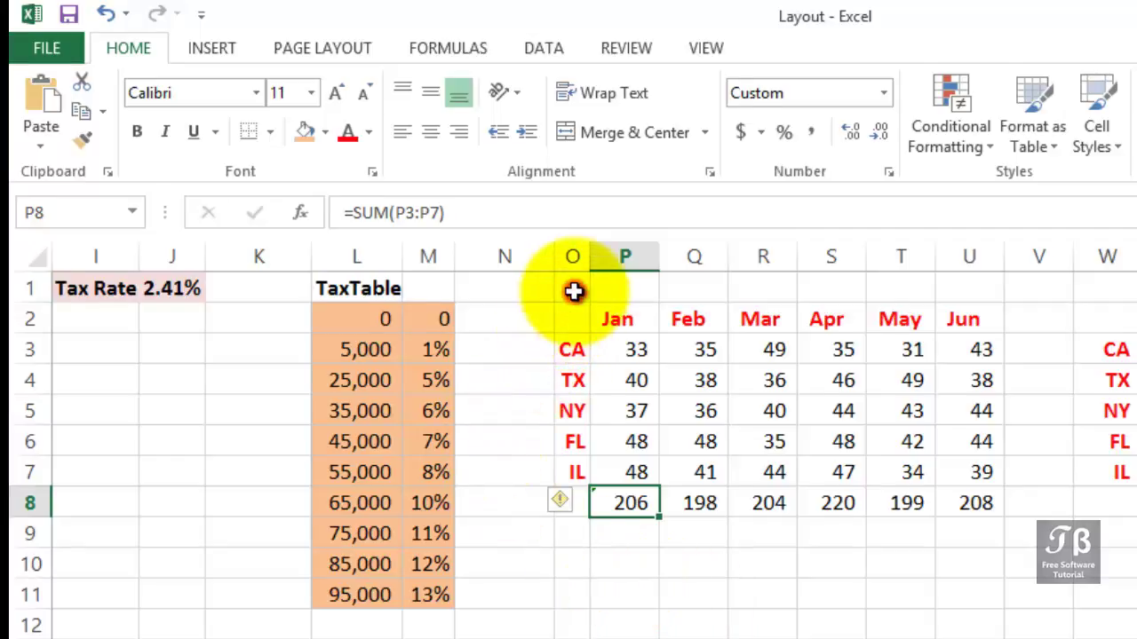
Delete the blank cells O1:AC1 above the monthly tables, shifting the cells below up.
{"action": "left_click_drag", "start_coordinate": [558, 290], "coordinate": [1028, 244]}
{"action": "right_click", "coordinate": [671, 253]}
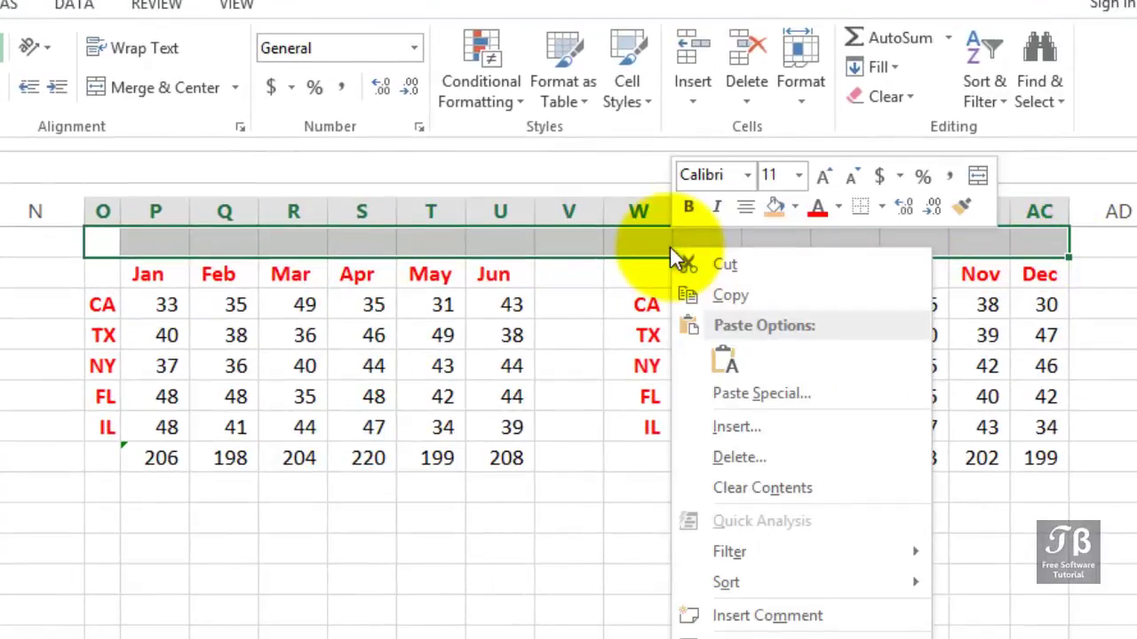
{"action": "left_click", "coordinate": [722, 455]}
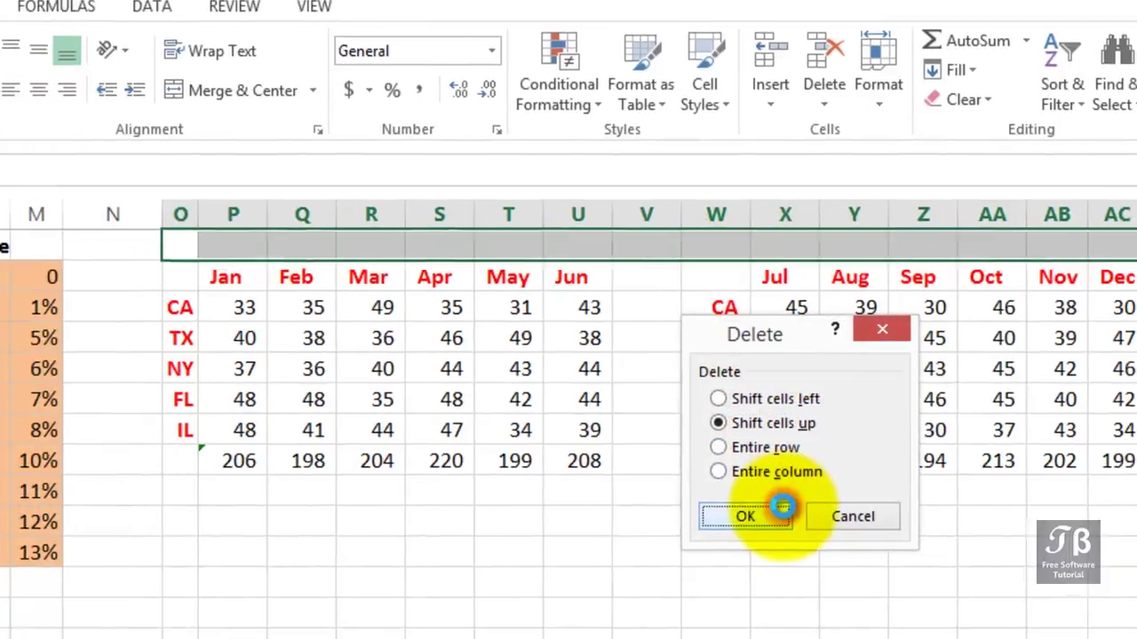
{"action": "left_click", "coordinate": [705, 506]}
Inspect the cell range used by the January total's SUM formula in P7 without changing it.
{"action": "left_click", "coordinate": [483, 442]}
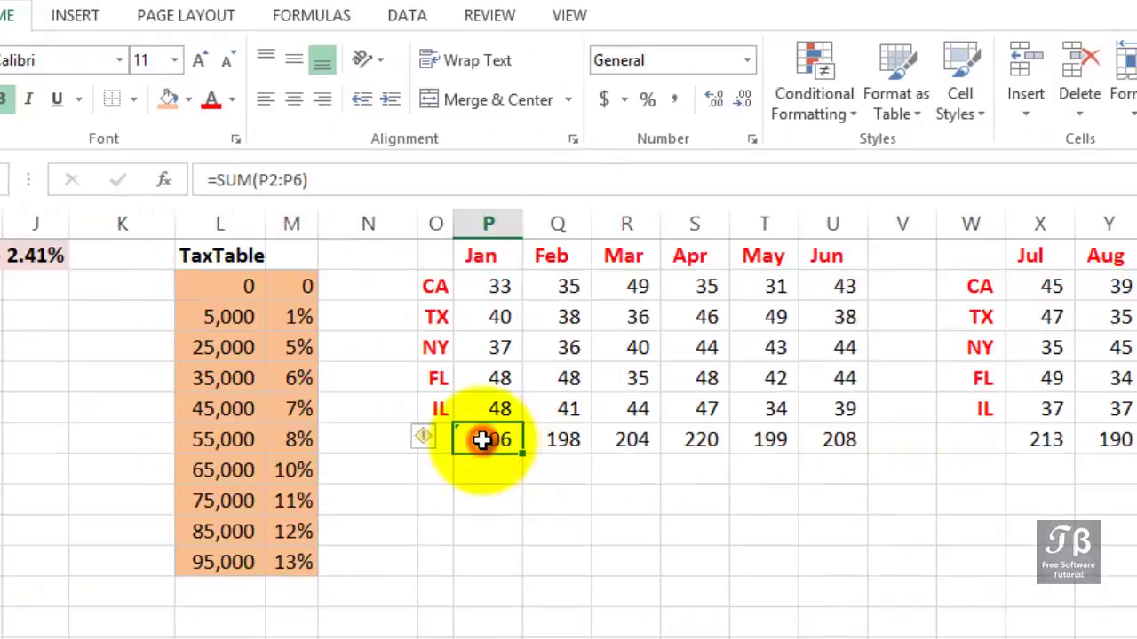
{"action": "double_click", "coordinate": [482, 440]}
{"action": "left_click_drag", "start_coordinate": [528, 437], "coordinate": [580, 453]}
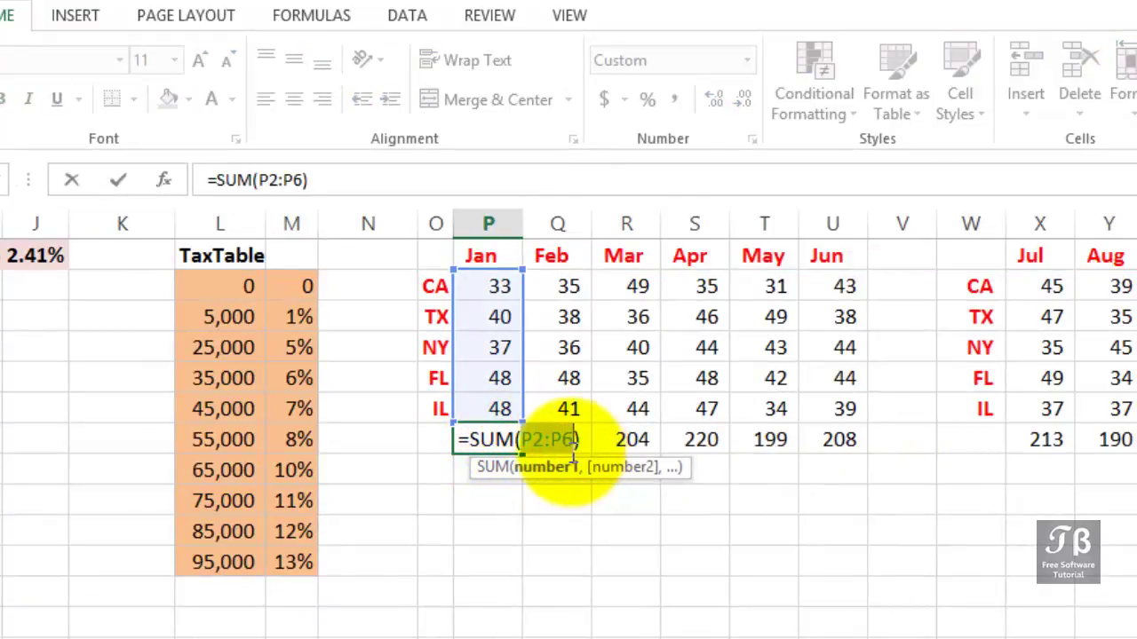
{"action": "key", "text": "Escape"}
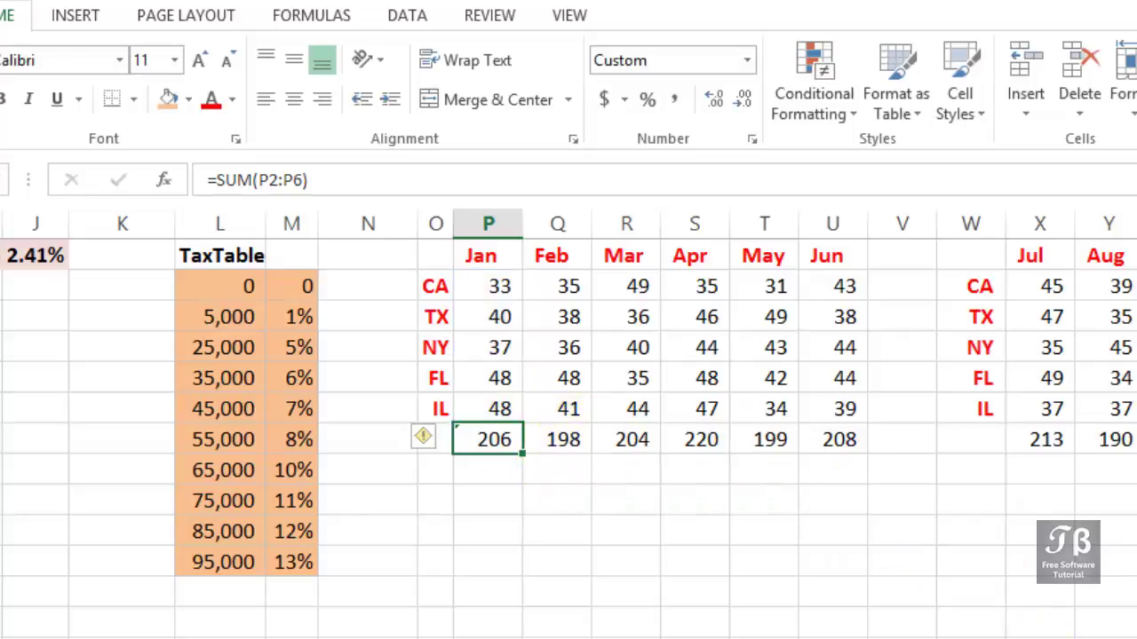
Insert two blank columns before the Department column in the employee list.
{"action": "scroll", "coordinate": [569, 425], "scroll_direction": "left", "scroll_amount": 5}
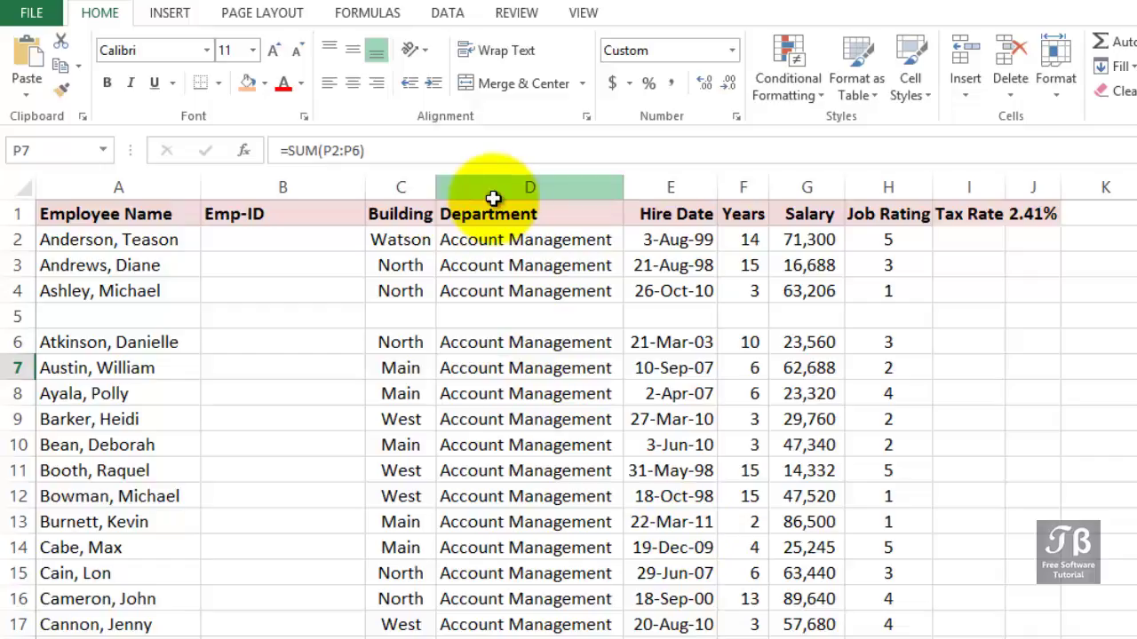
{"action": "left_click_drag", "start_coordinate": [494, 192], "coordinate": [656, 189]}
{"action": "right_click", "coordinate": [579, 223]}
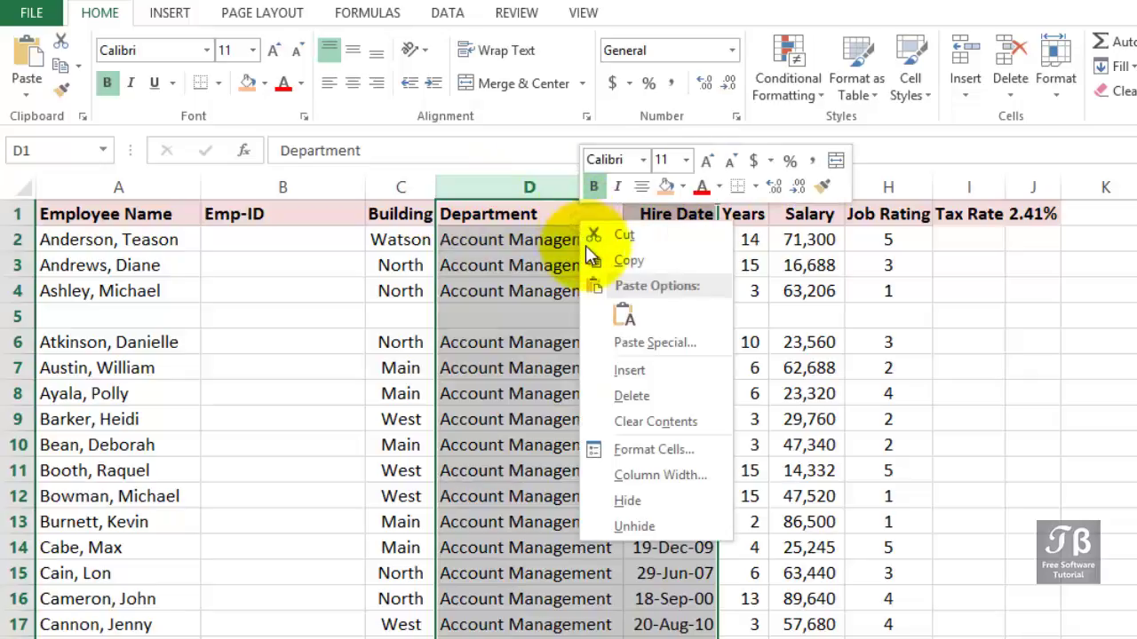
{"action": "left_click", "coordinate": [614, 376]}
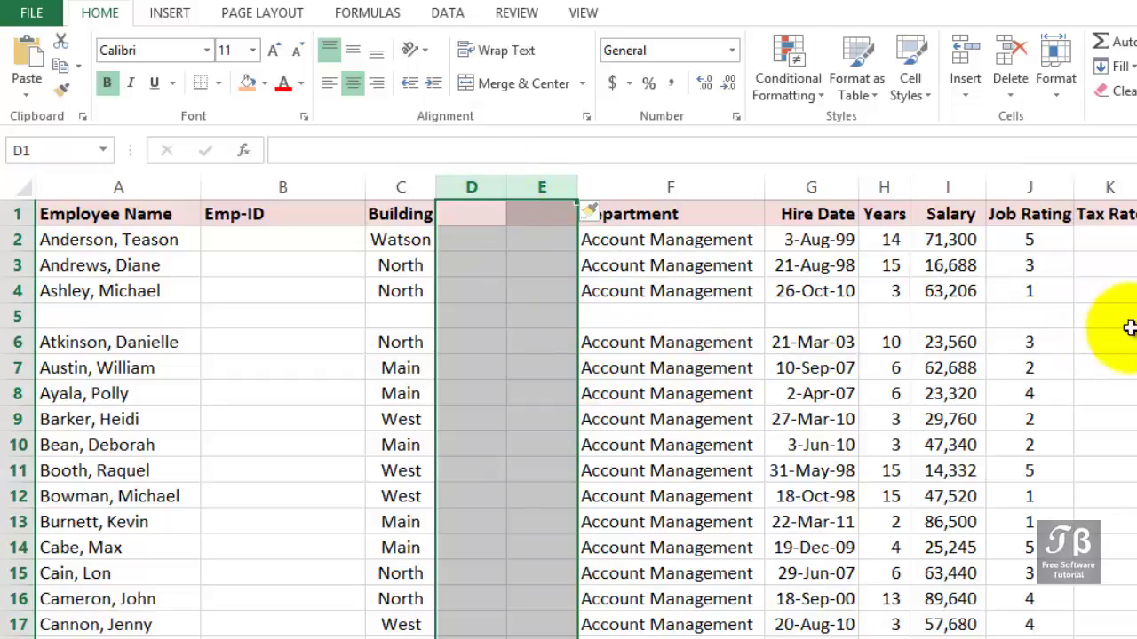
Delete the two blank columns D and E between Building and Department.
{"action": "left_click_drag", "start_coordinate": [1128, 316], "coordinate": [39, 306]}
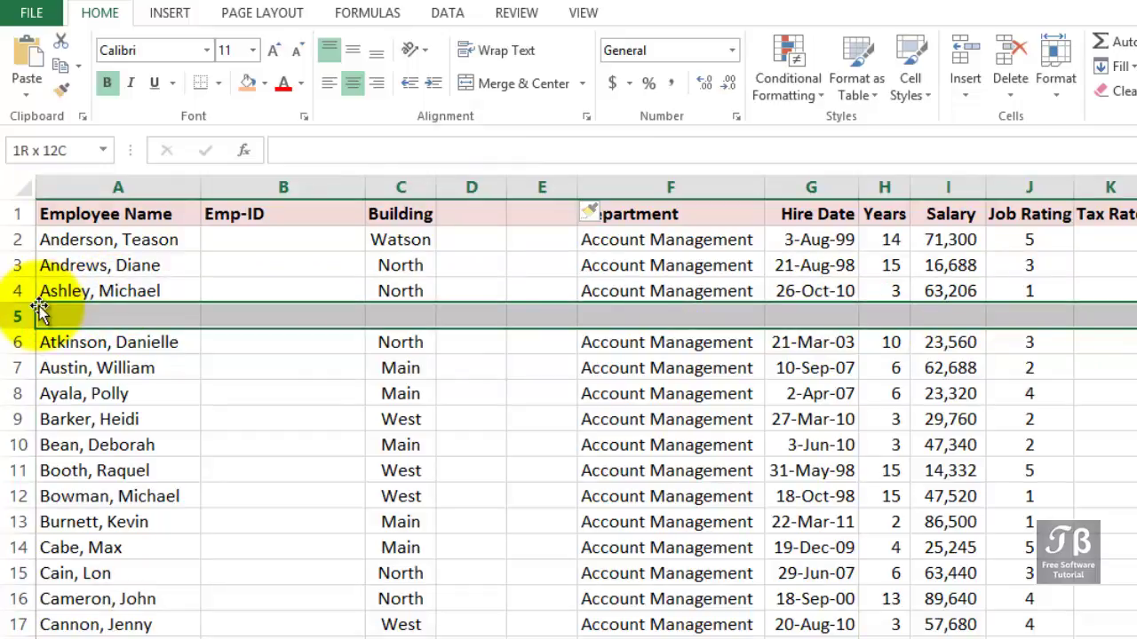
{"action": "left_click", "coordinate": [453, 188]}
{"action": "left_click_drag", "start_coordinate": [454, 189], "coordinate": [538, 182]}
{"action": "right_click", "coordinate": [461, 261]}
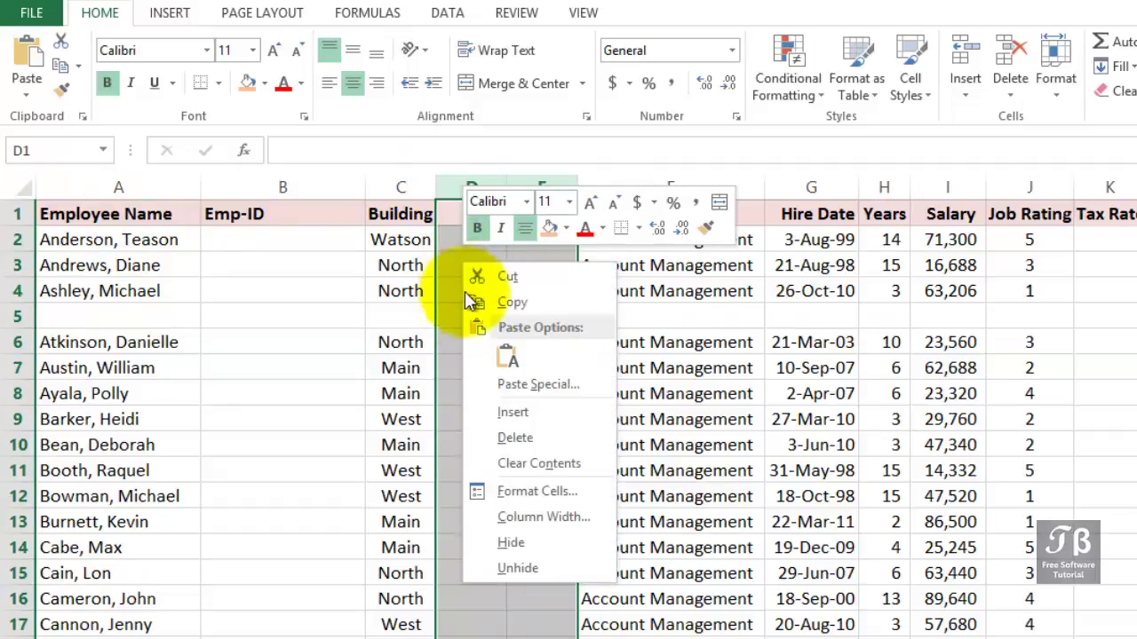
{"action": "left_click", "coordinate": [502, 441]}
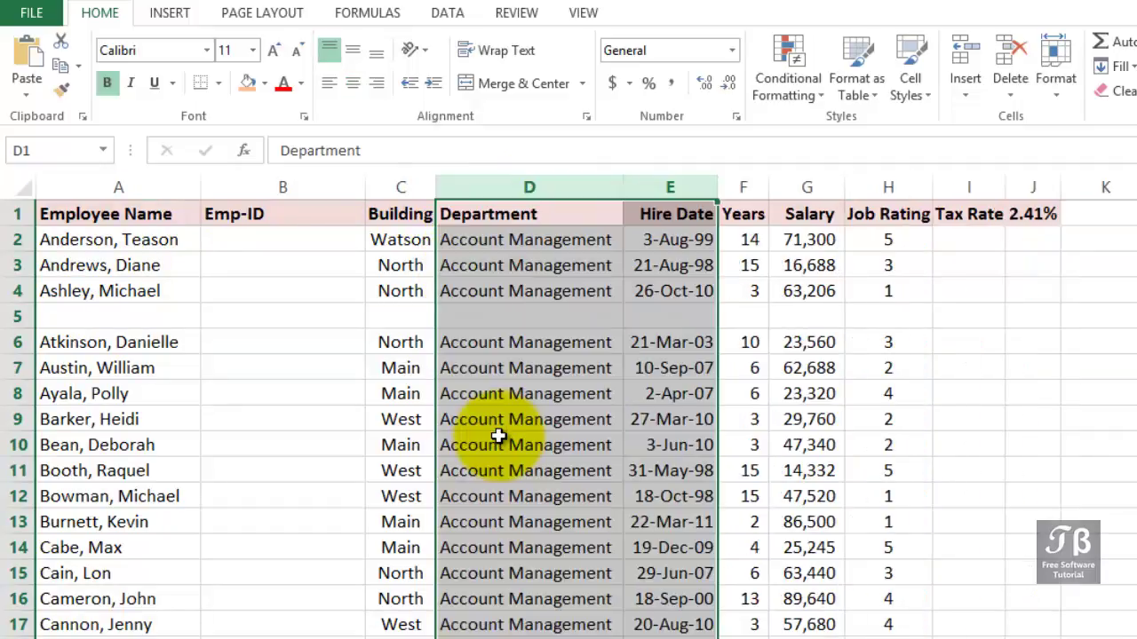